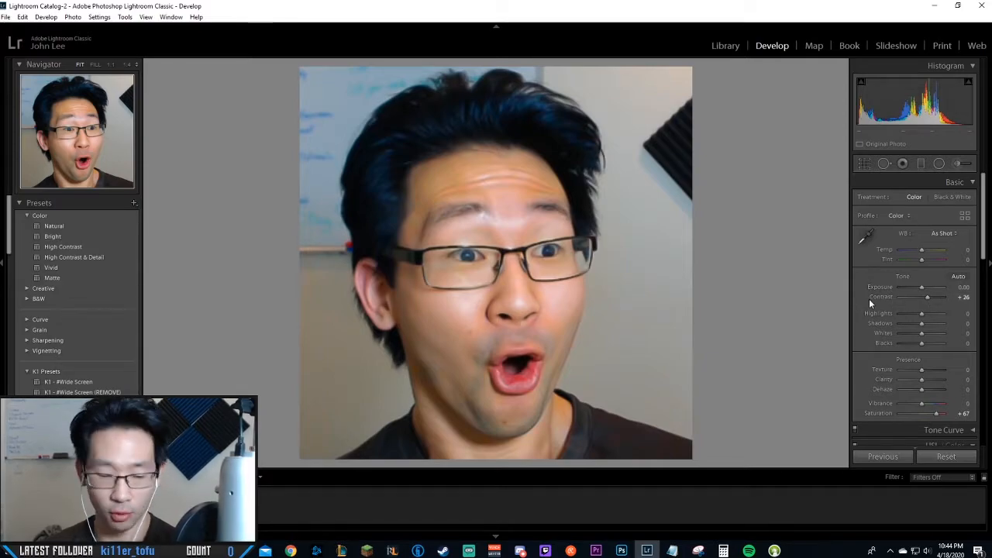
Step: Show the before and after versions side by side and set the red saturation in HSL to -10
key("y")
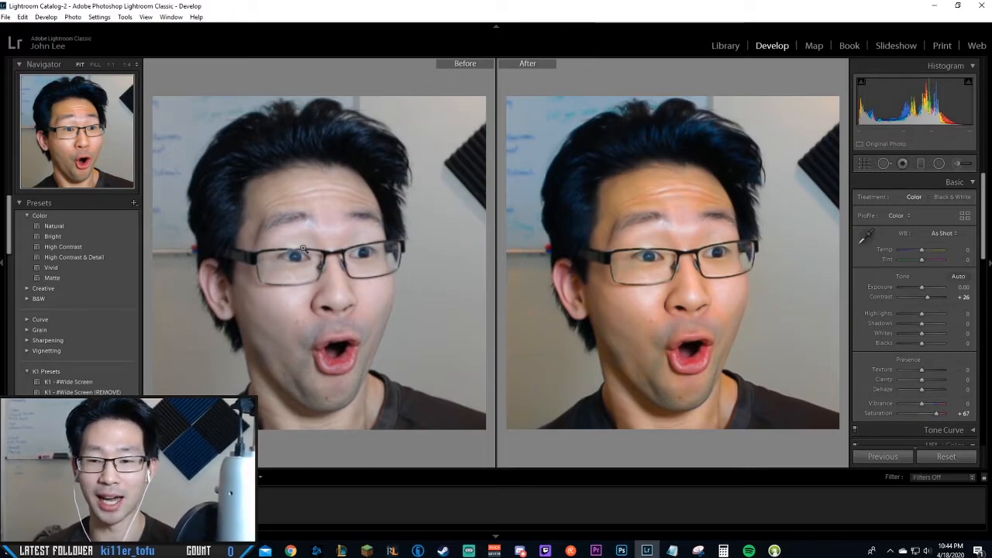
scroll(927, 341, "down", 2)
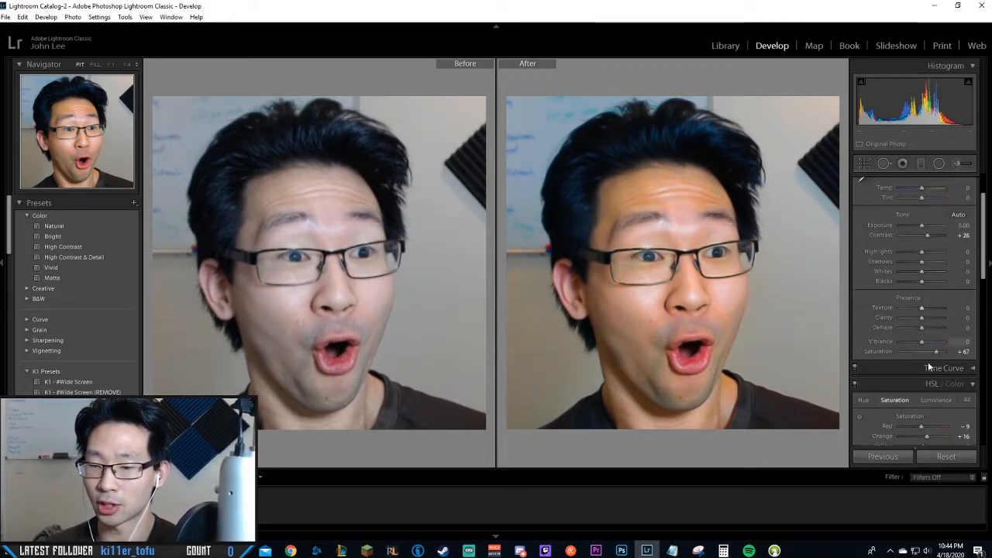
scroll(914, 350, "down", 4)
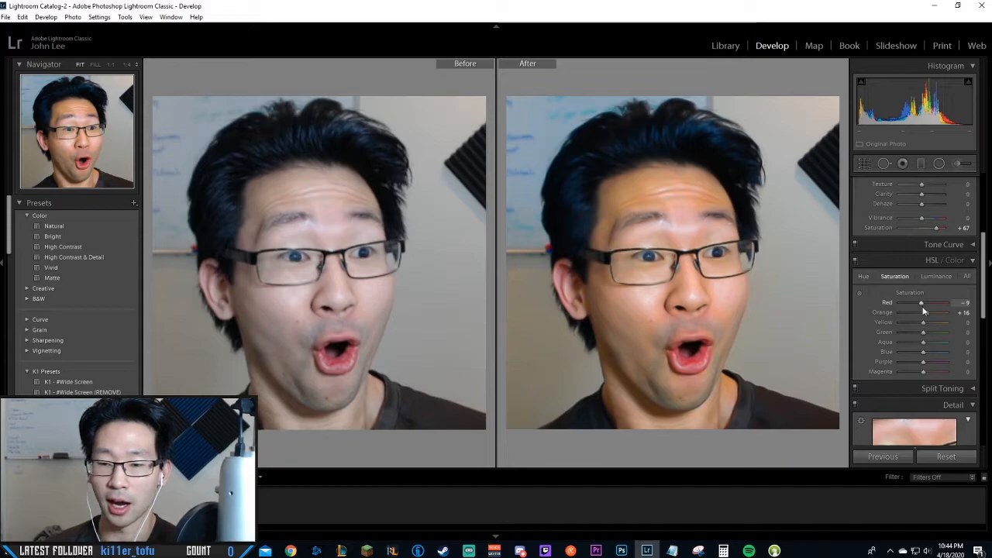
left_click_drag(920, 303, 950, 302)
left_click(961, 302)
type("-10")
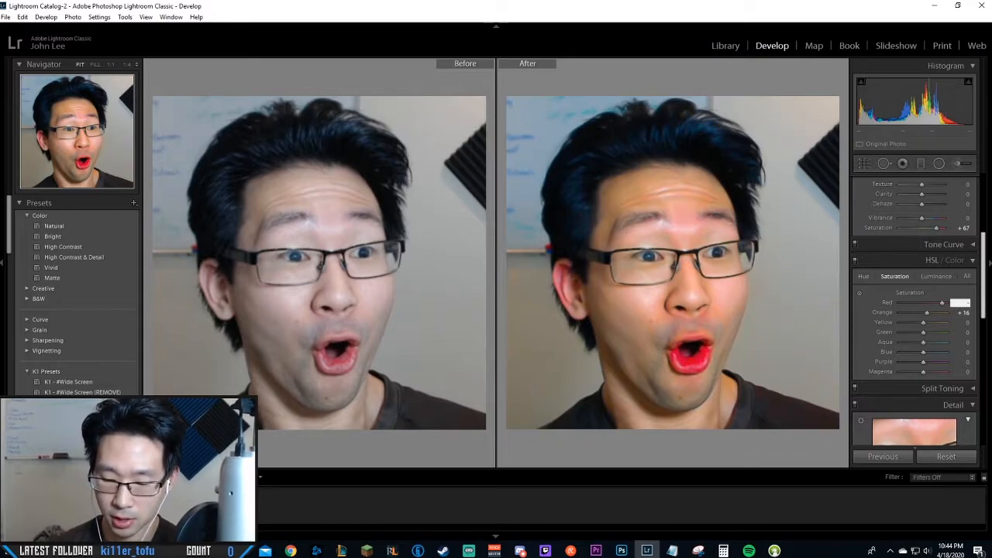
key("Return")
Step: Return to the single-photo view and close Lightroom Classic, skipping the catalog backup this time
scroll(902, 259, "down", 5)
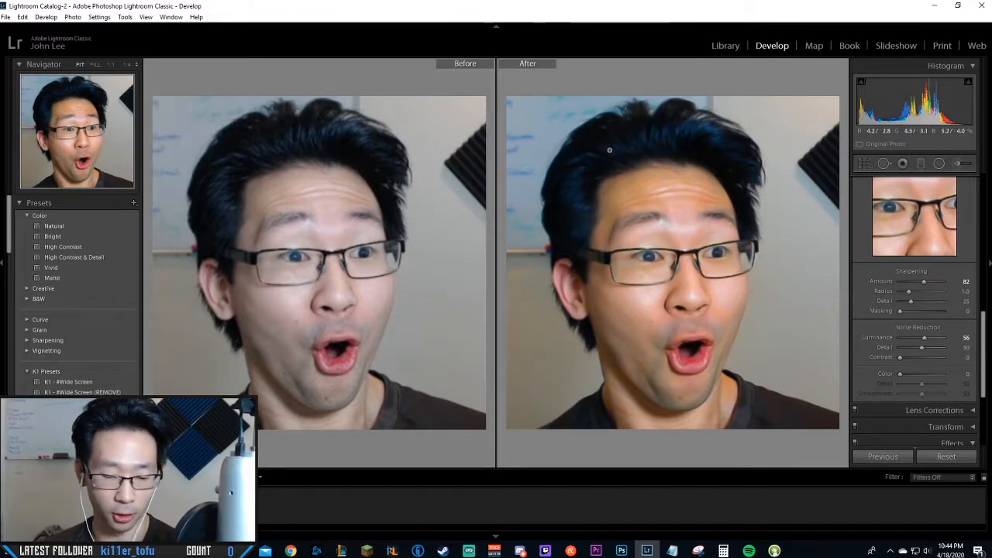
key("y")
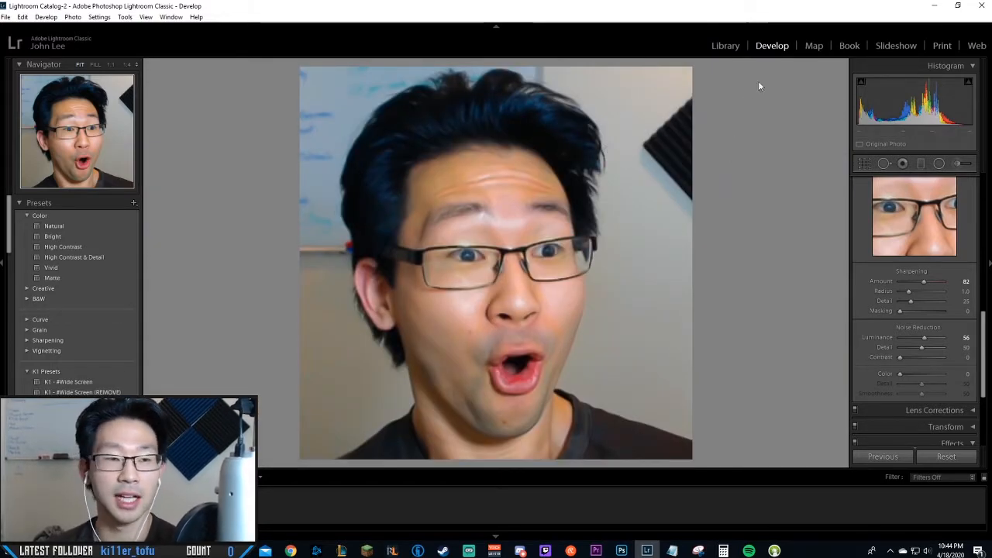
left_click(981, 8)
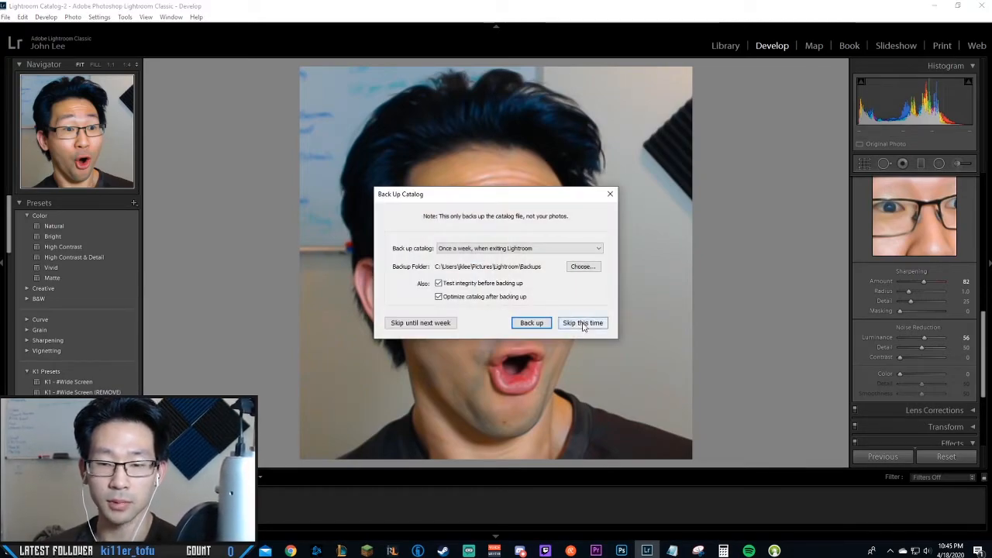
left_click(579, 322)
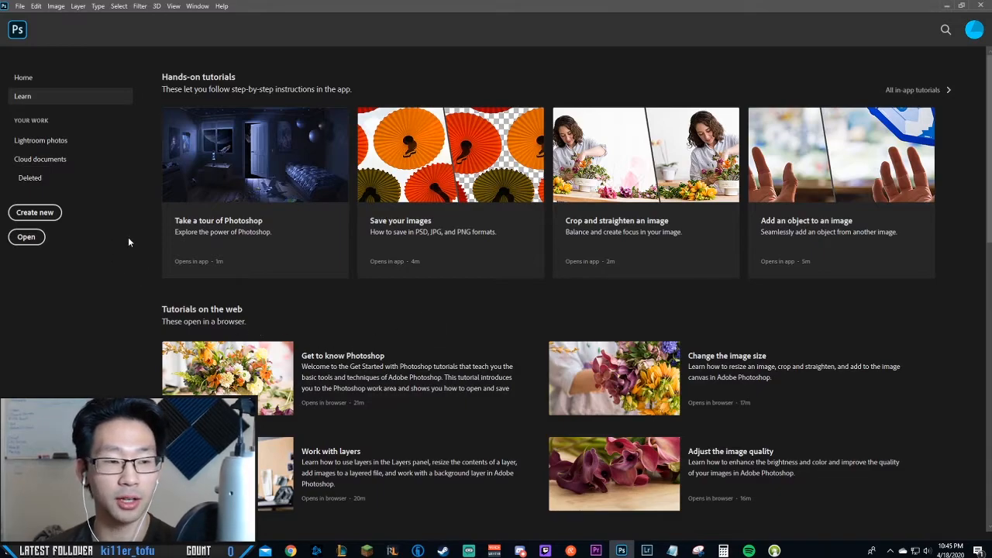
Step: Open the portrait file OG.png in Photoshop
left_click(32, 239)
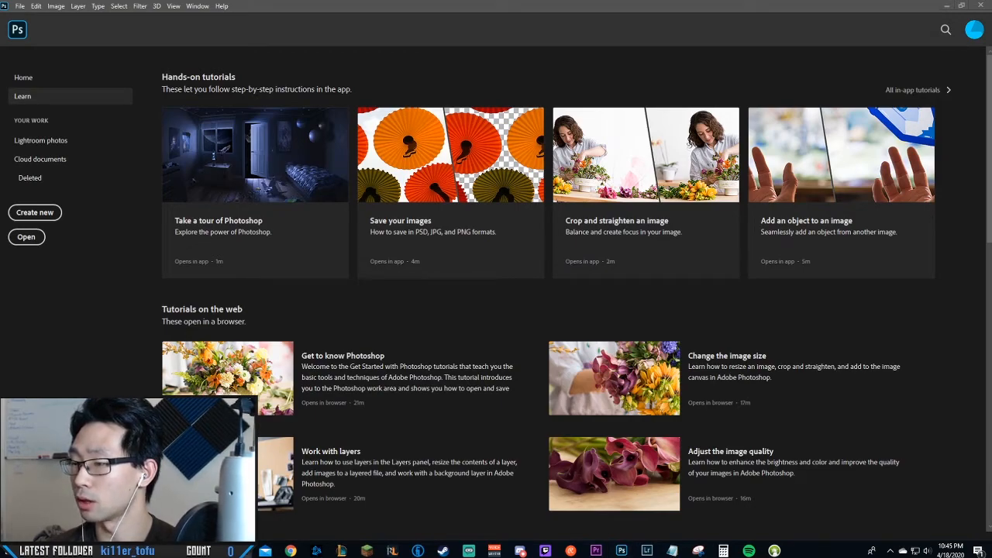
left_click_drag(991, 205, 436, 220)
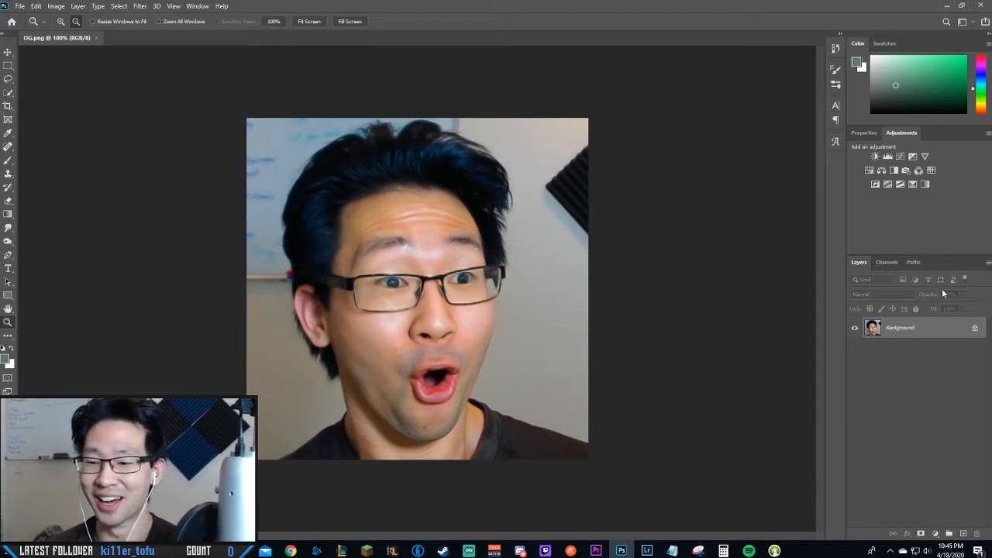
Step: Convert the locked Background into a regular layer with the default name and duplicate it
double_click(927, 333)
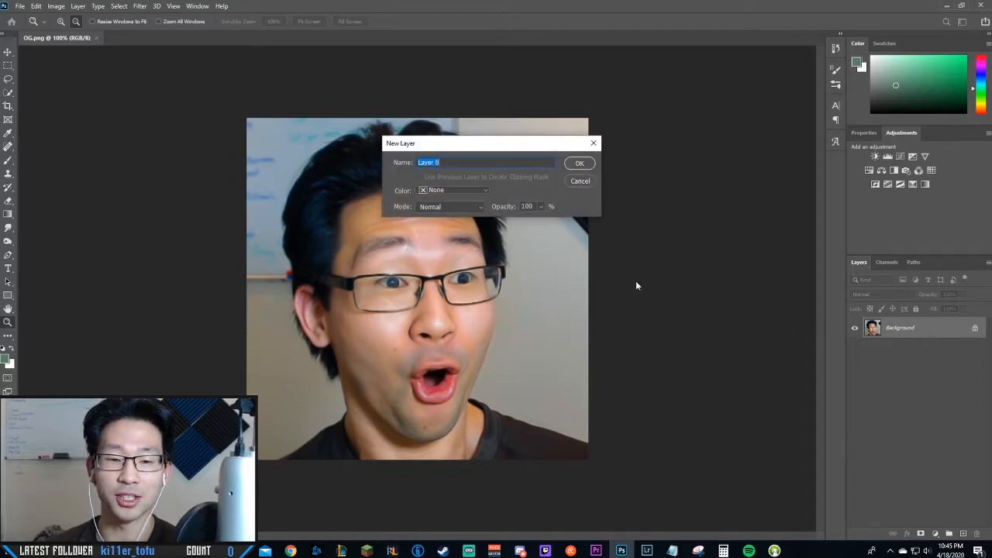
key("Return")
left_click_drag(929, 334, 963, 533)
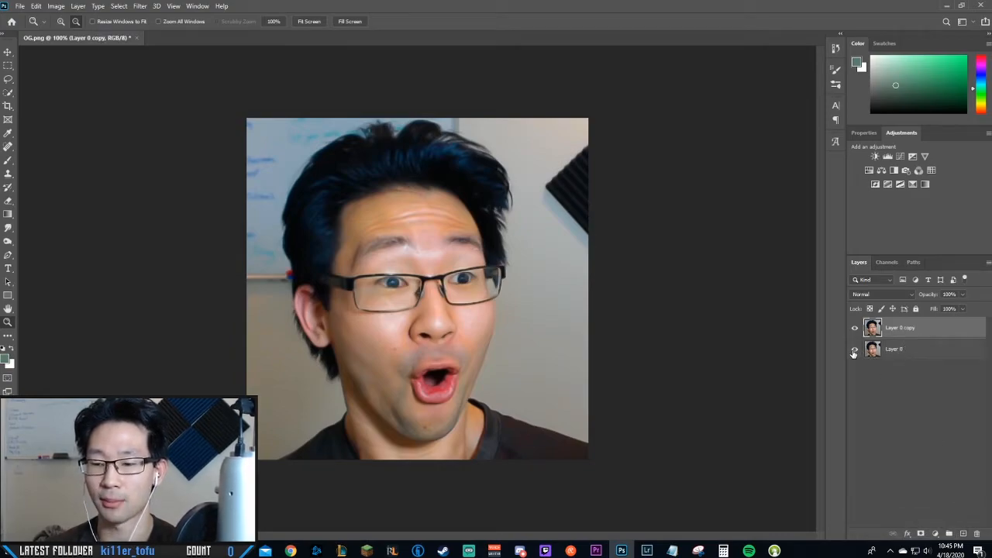
Step: Rename the lower original layer as OG, hide it, and select the duplicate layer for editing
double_click(895, 349)
type("OG")
key("Return")
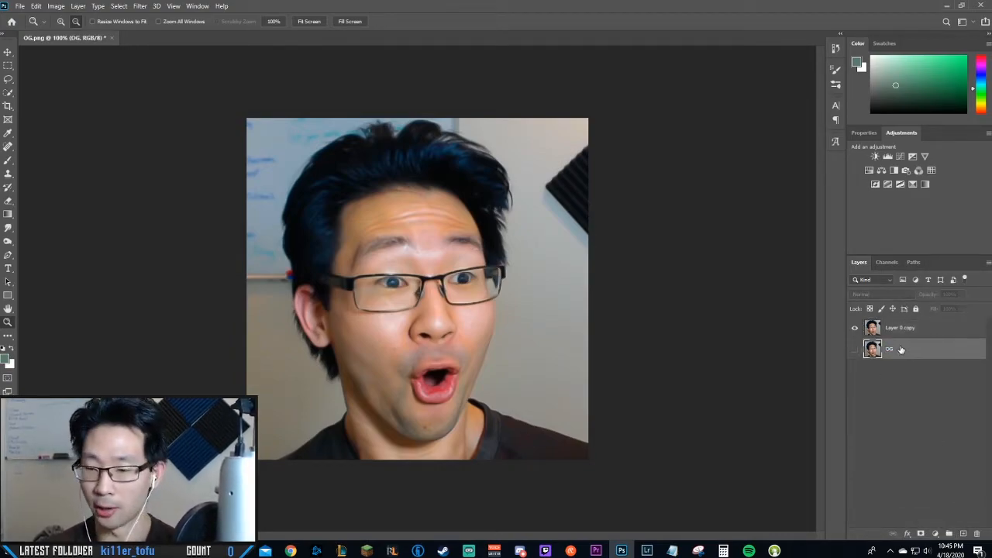
left_click(855, 349)
left_click(918, 330)
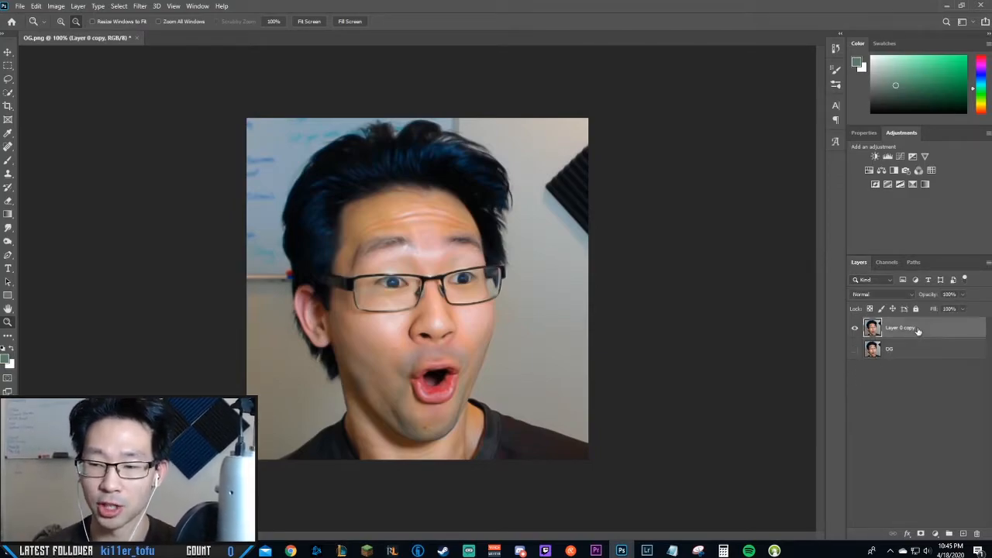
Step: Try tracing the head's outline with the Pen tool from the jaw up around the ear, and undo the path
left_click(466, 254)
left_click(465, 255, "alt")
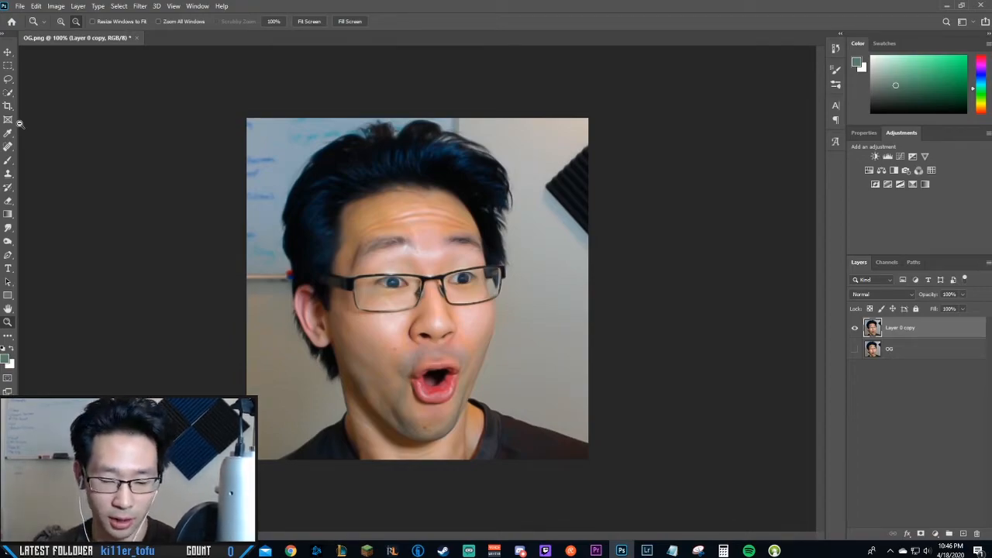
key("p")
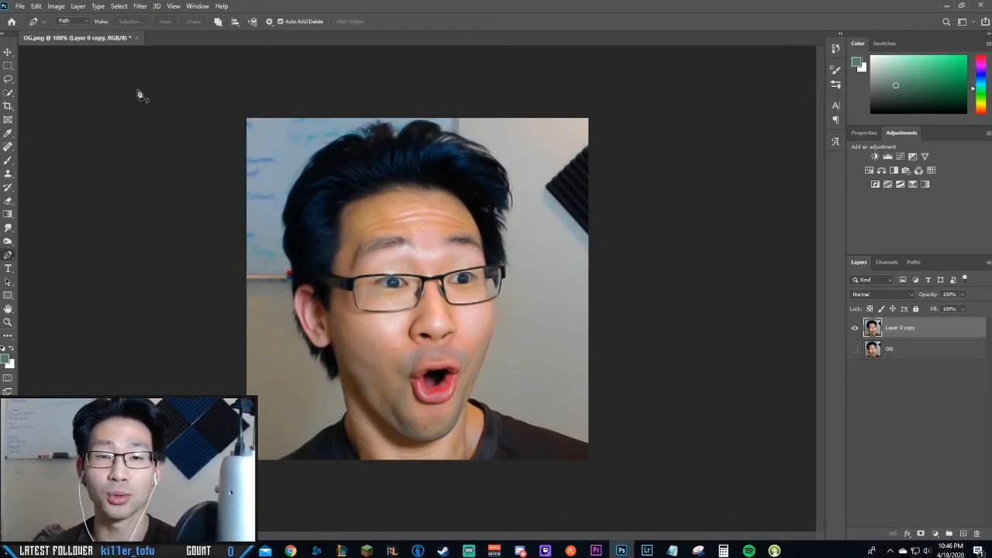
left_click(343, 389)
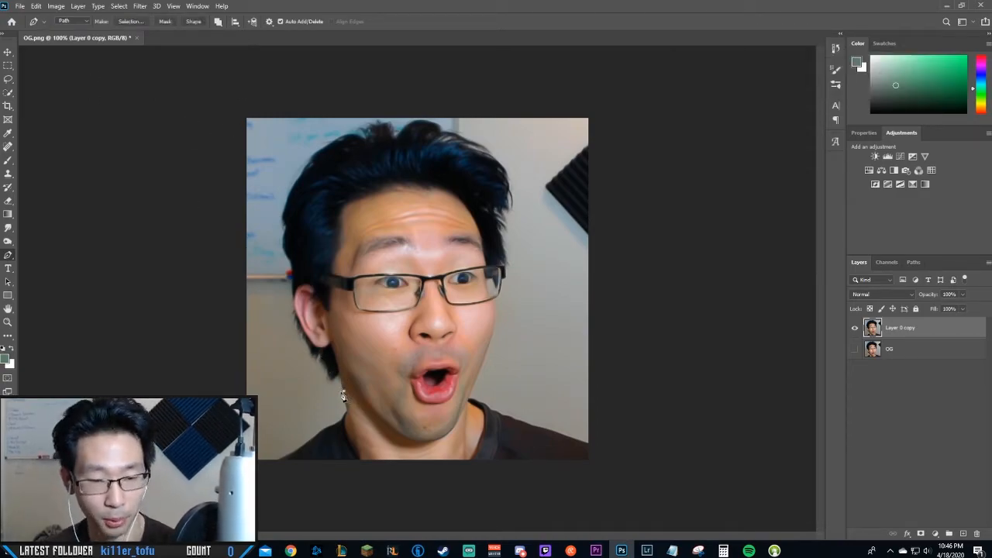
left_click(334, 349)
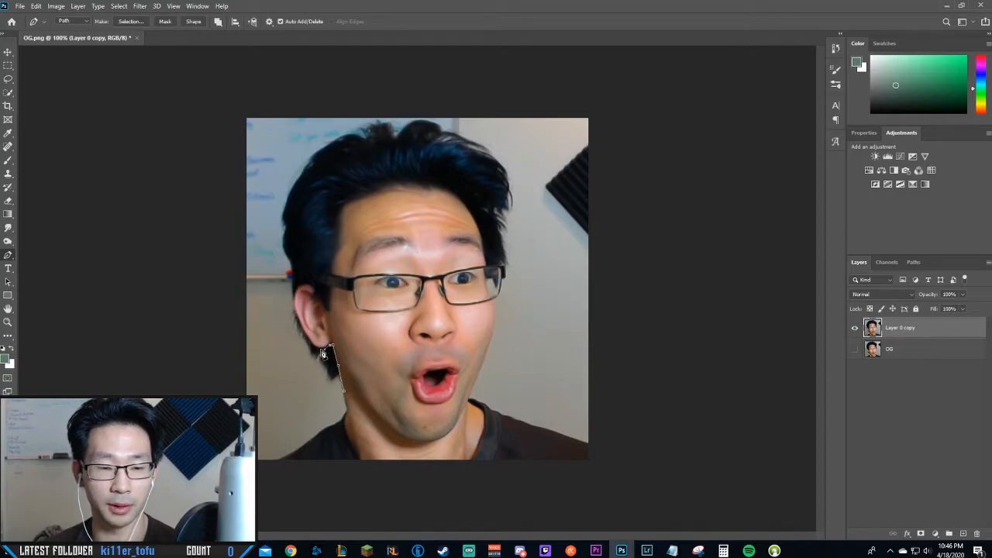
left_click(320, 348)
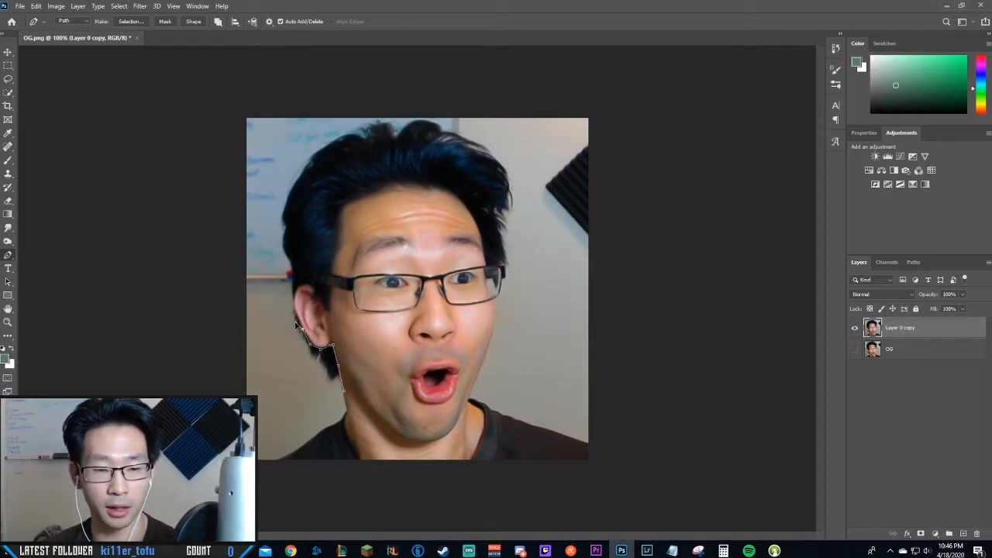
left_click(296, 327)
left_click(294, 314)
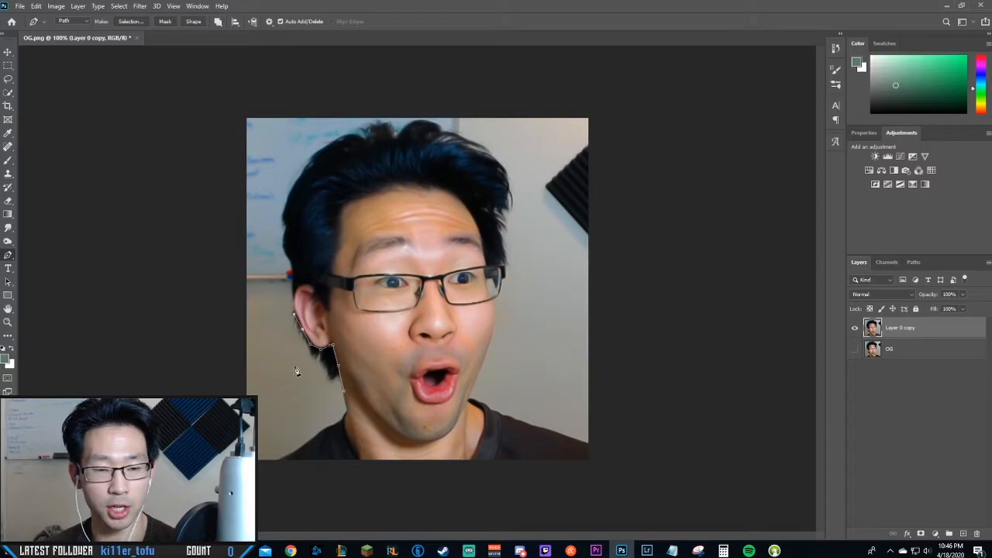
key("ctrl+z")
key("ctrl+z")
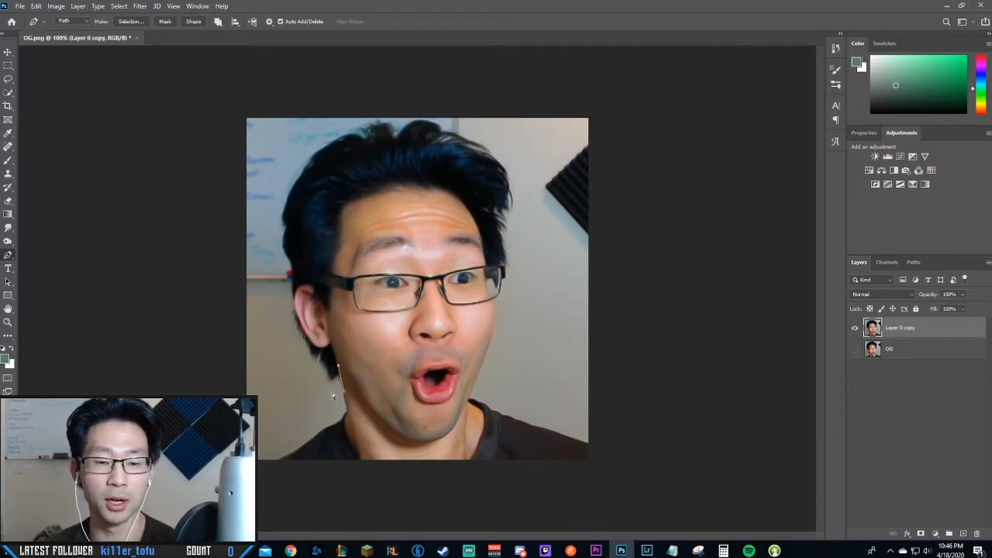
key("ctrl+z")
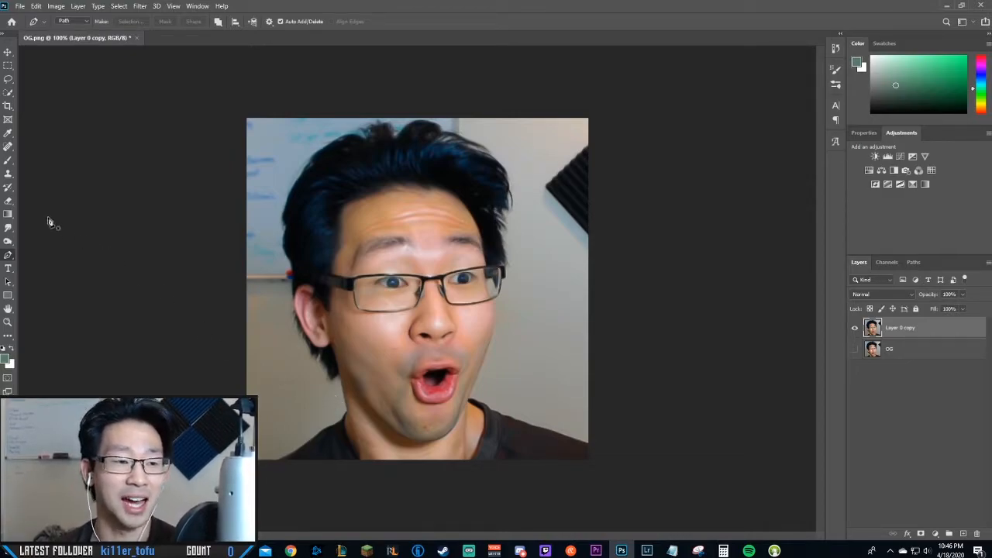
Step: Try selecting the face and hair with the Quick Selection tool and a 40 px brush, and deselect
left_click(9, 93)
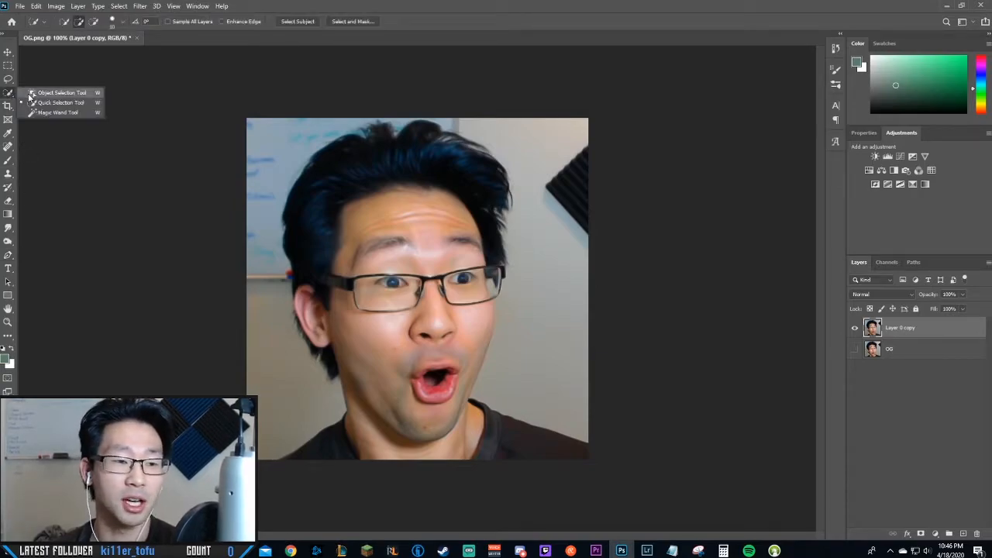
left_click(73, 102)
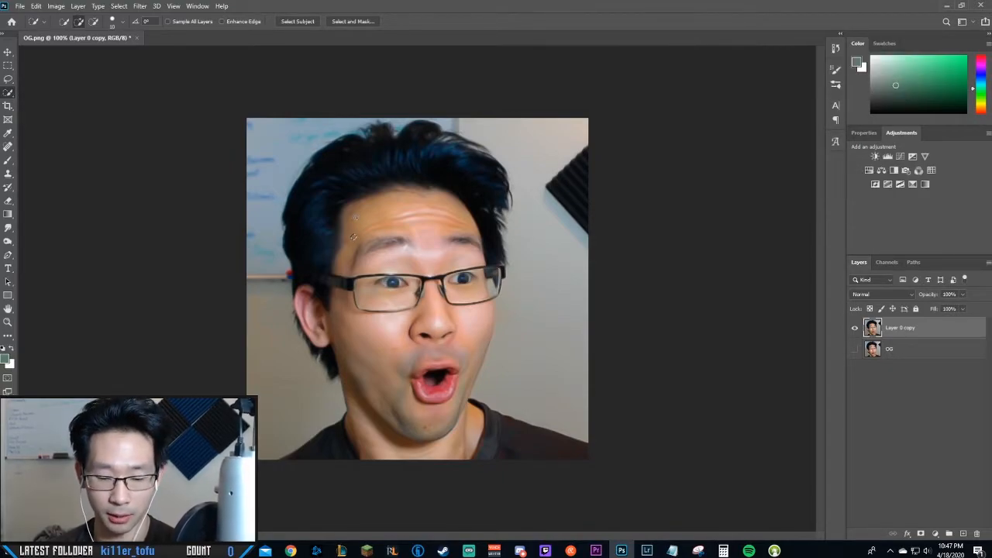
mouse_move(351, 229)
left_mouse_down()
mouse_move(465, 212)
mouse_move(410, 211)
left_mouse_up()
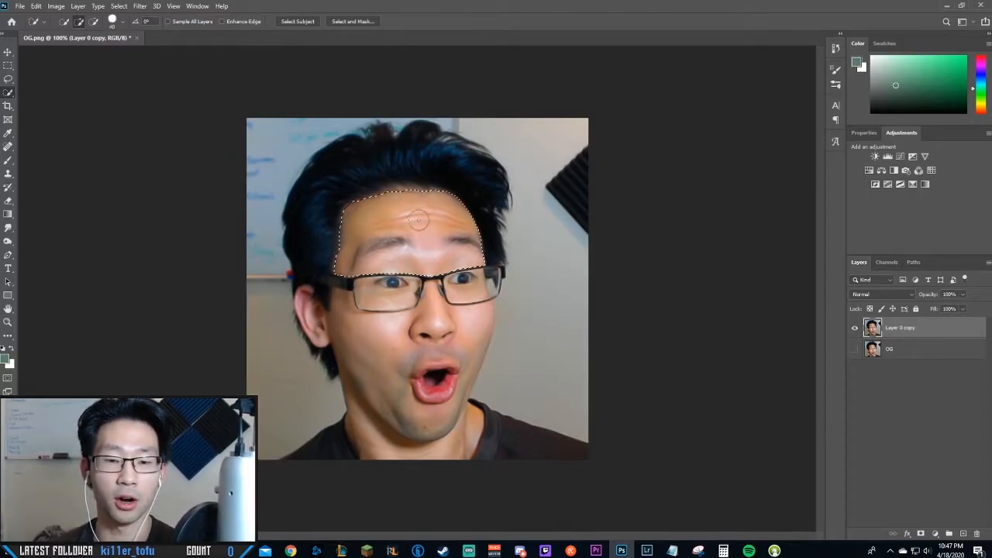
mouse_move(351, 287)
left_mouse_down()
mouse_move(424, 299)
mouse_move(479, 285)
mouse_move(427, 344)
mouse_move(364, 360)
mouse_move(418, 418)
left_mouse_up()
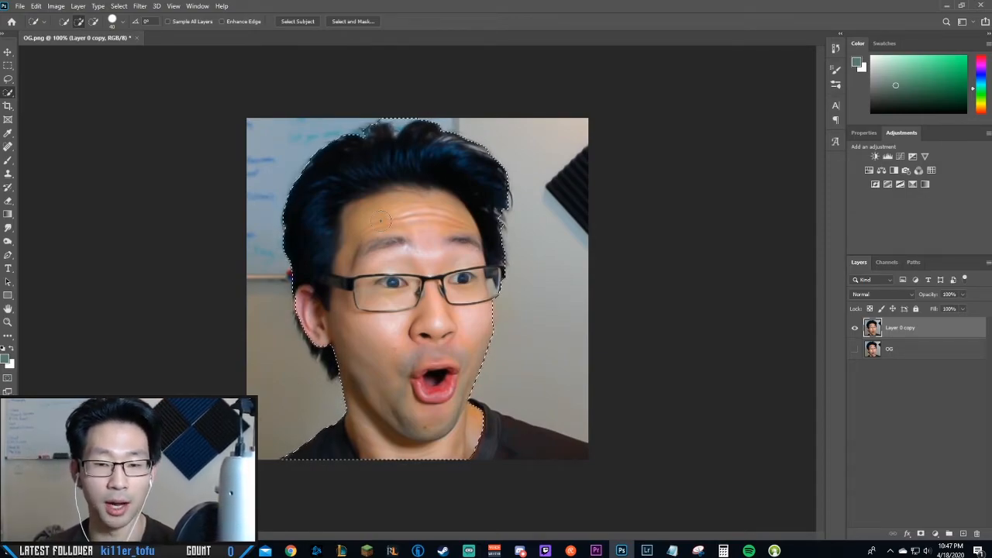
key("ctrl+d")
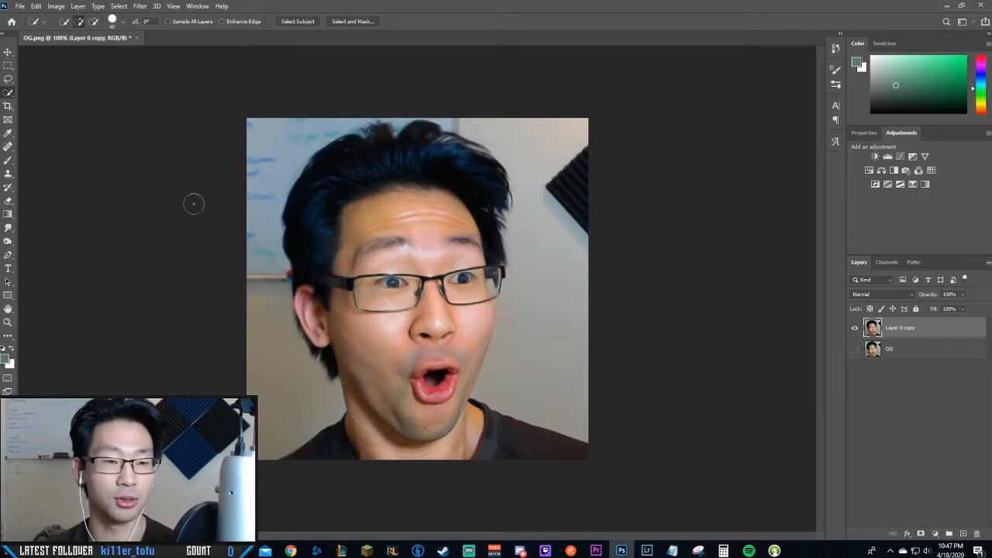
Step: Try selecting single patches of forehead skin with the Magic Wand at a tolerance of 32
right_click(8, 93)
left_click(53, 113)
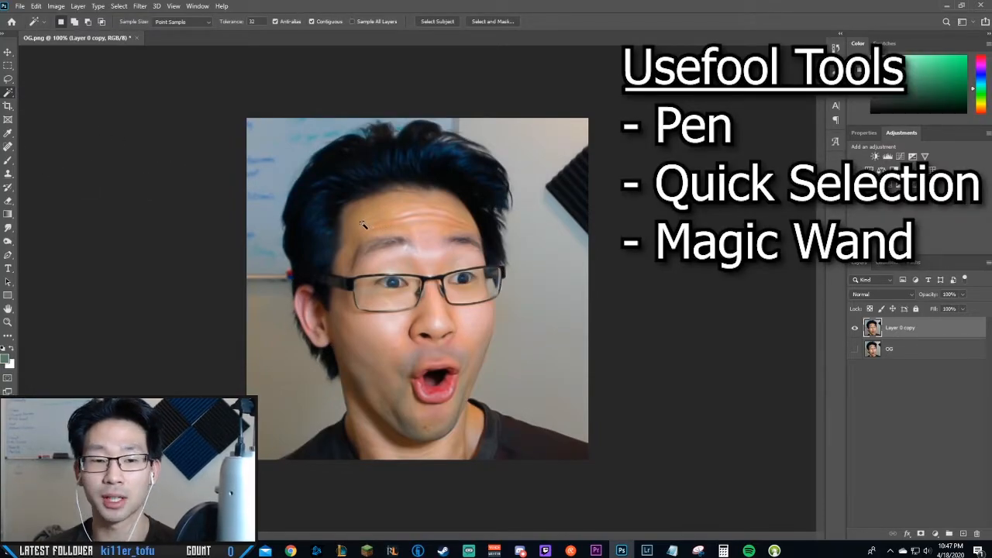
left_click(429, 217)
left_click(379, 220)
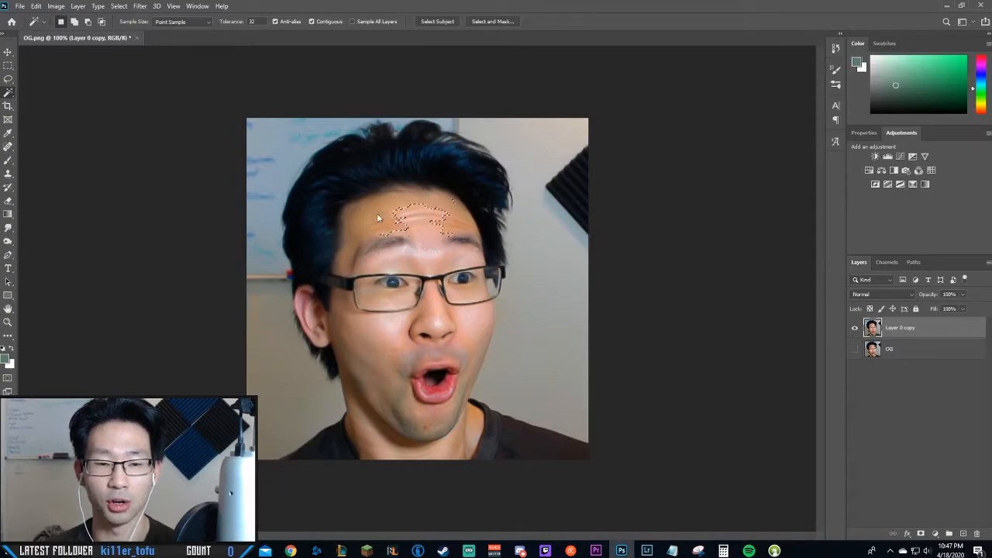
left_click(418, 229)
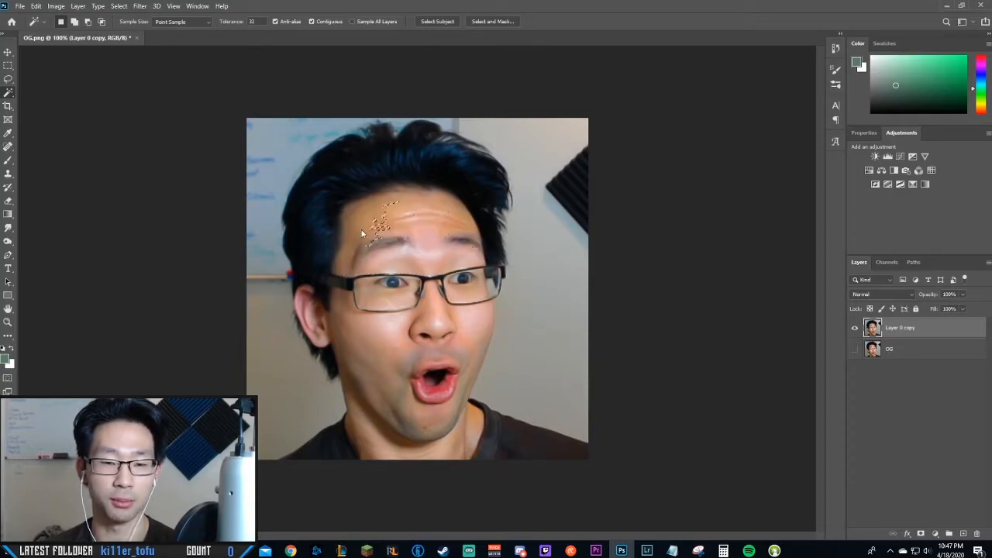
key("z")
Step: Try building up a Magic Wand selection by adding areas of the face and hair, and deselect everything
left_click(11, 93)
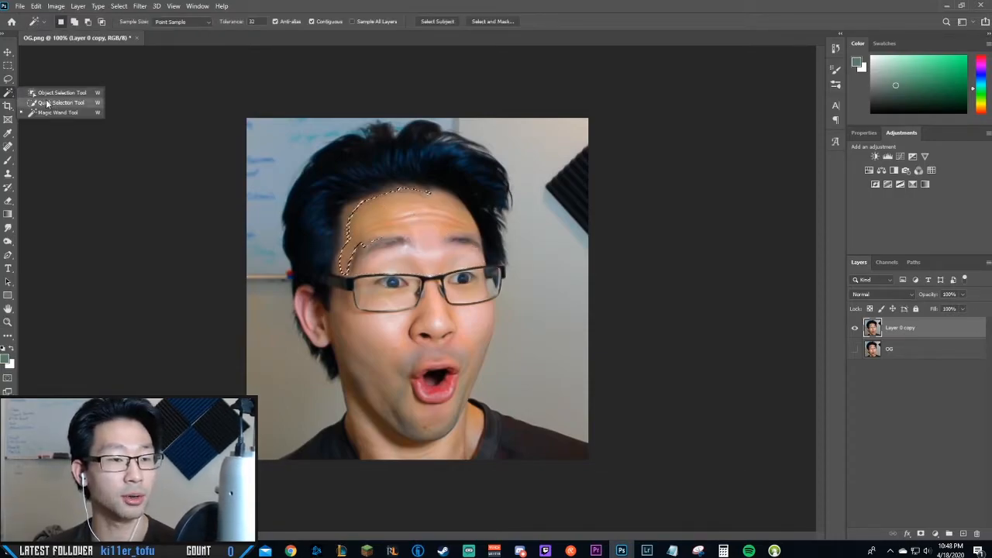
left_click(54, 113)
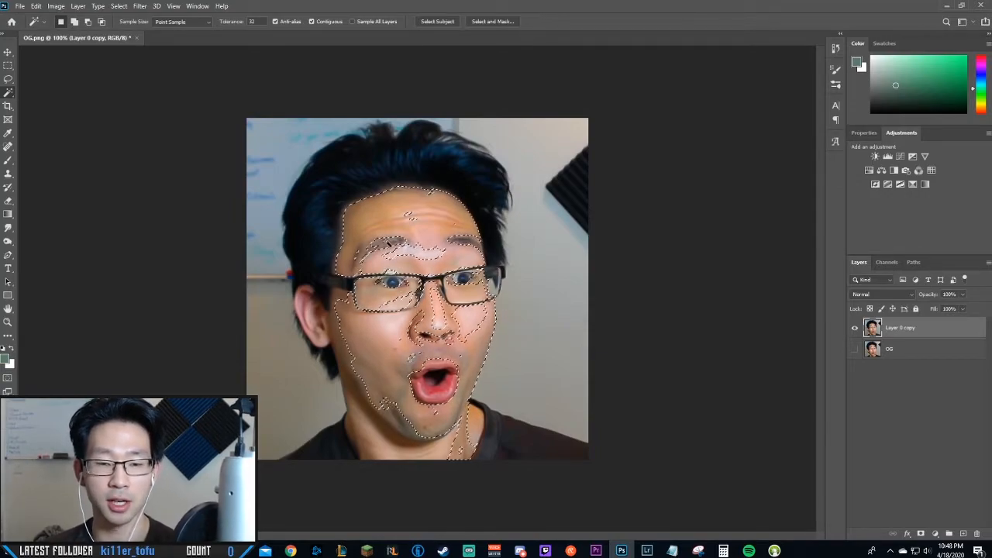
left_click(414, 253, "shift")
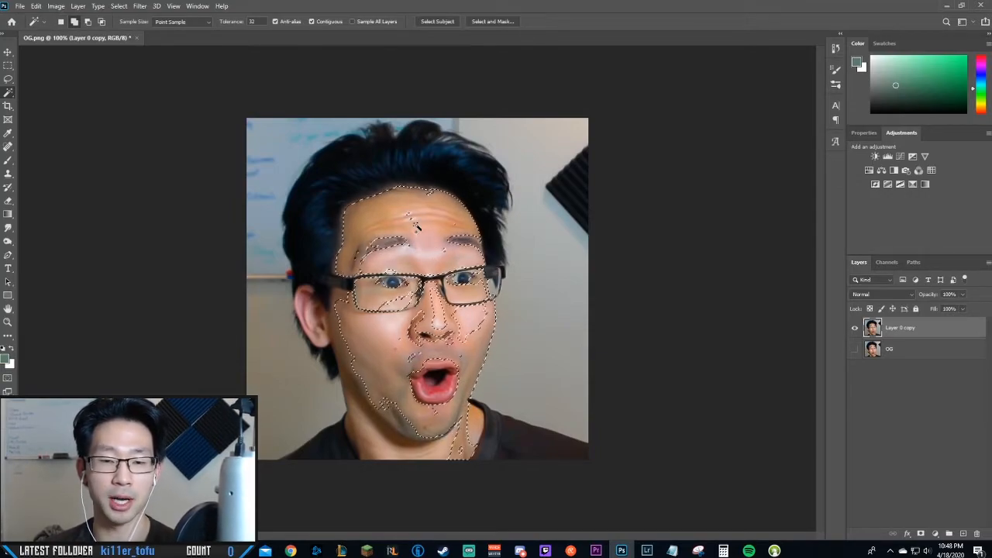
left_click(336, 195, "shift")
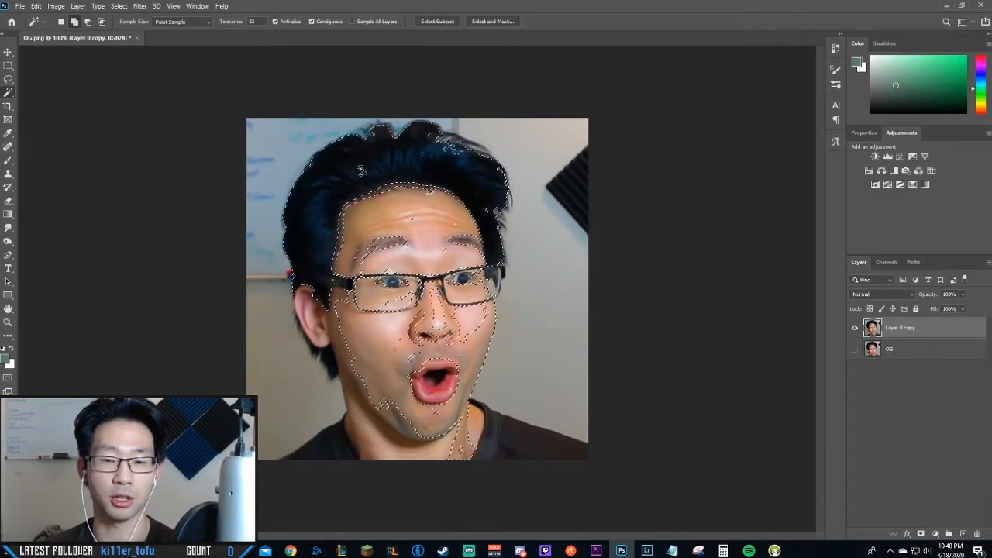
key("ctrl+d")
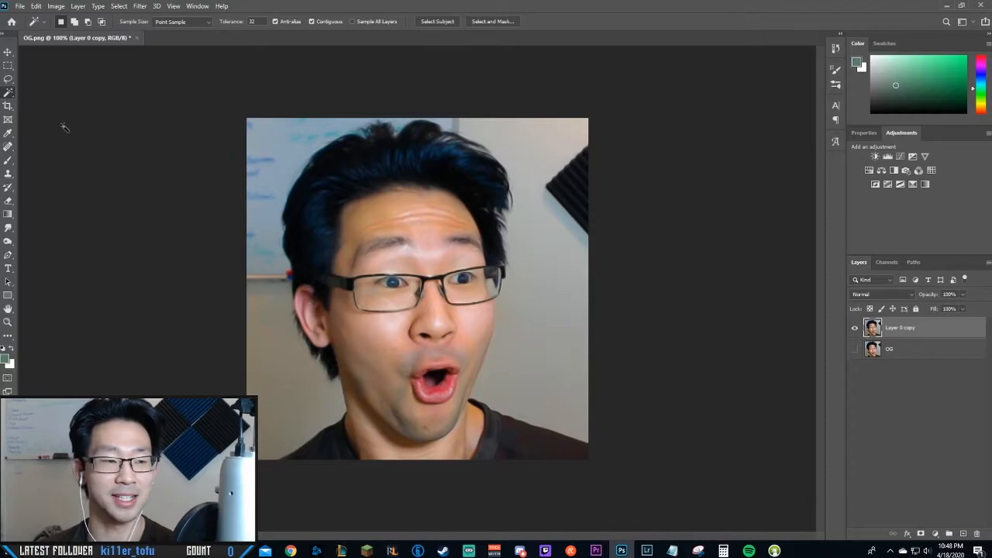
Step: Try selecting the head with the Object Selection tool by framing it in a rectangle, and deselect
right_click(6, 93)
left_click(46, 94)
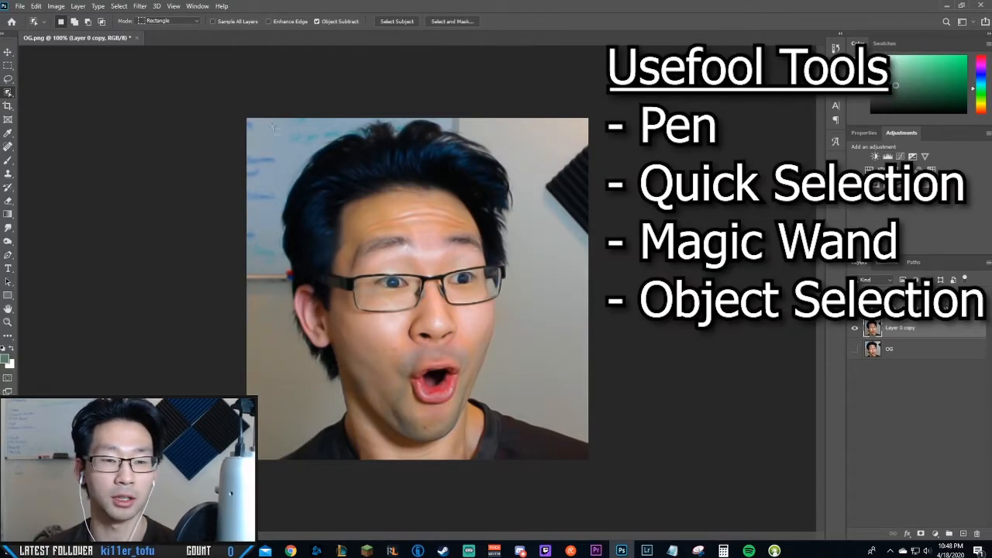
left_click_drag(275, 119, 525, 450)
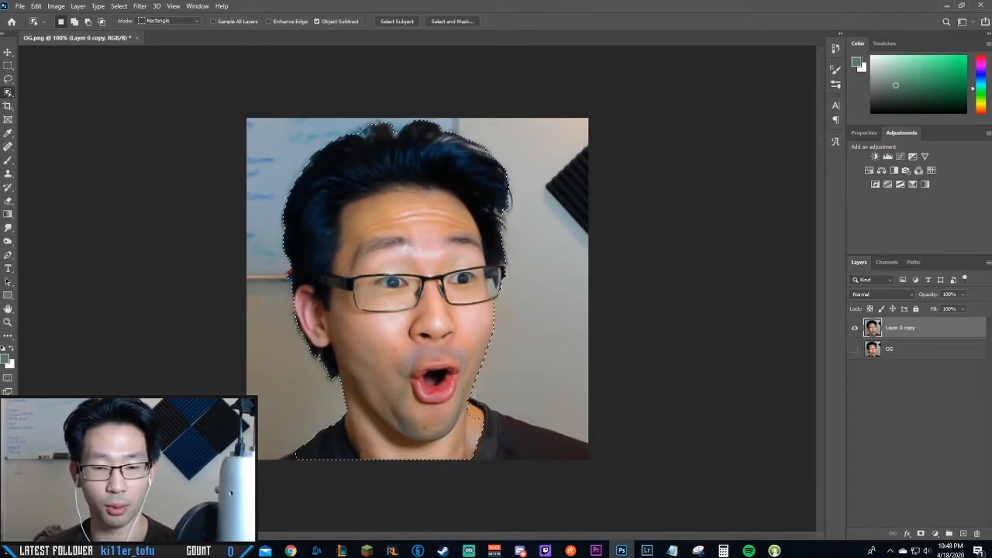
key("ctrl+d")
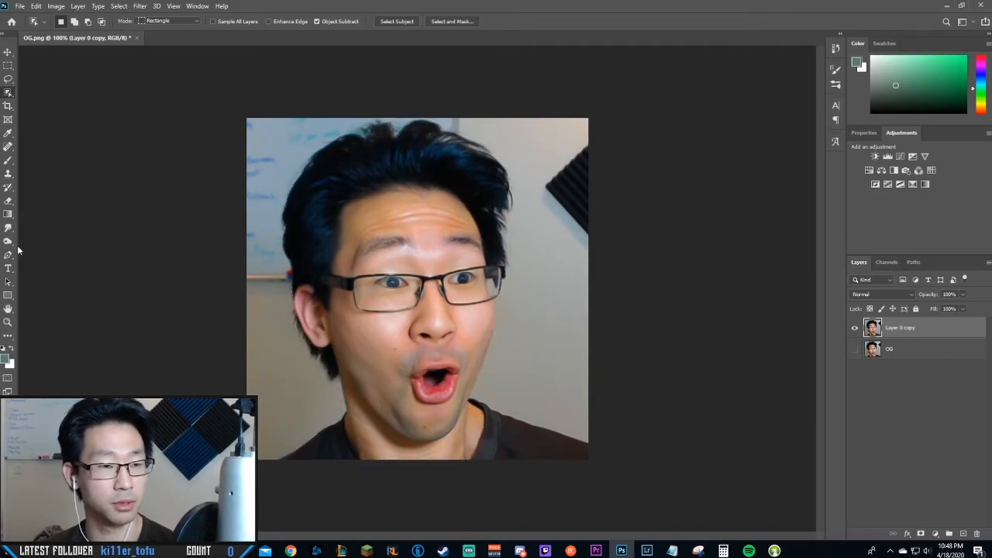
Step: Select the face and hair with the Quick Selection tool and subtract the excess background above the hair
right_click(8, 93)
left_click(60, 100)
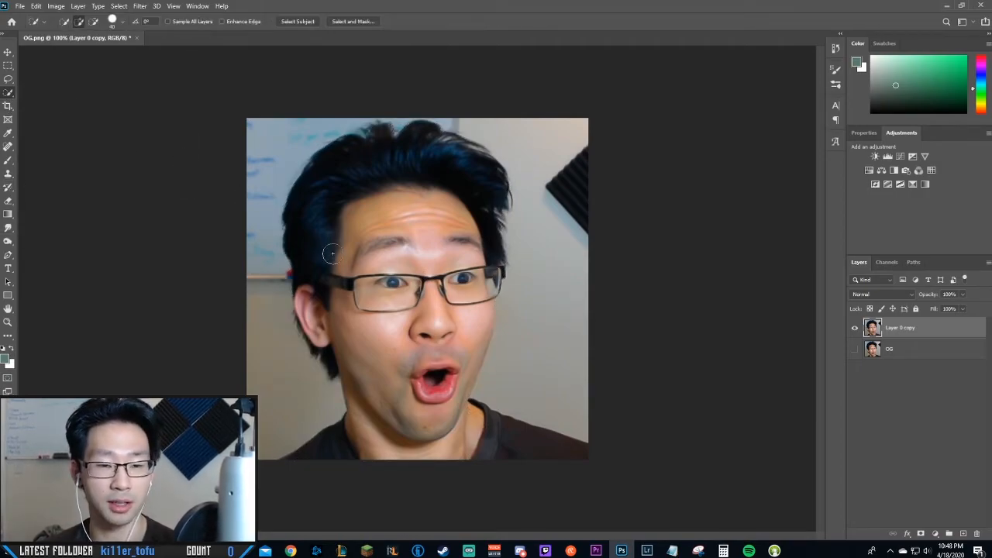
mouse_move(434, 192)
left_mouse_down()
mouse_move(396, 315)
mouse_move(421, 300)
mouse_move(462, 328)
left_mouse_up()
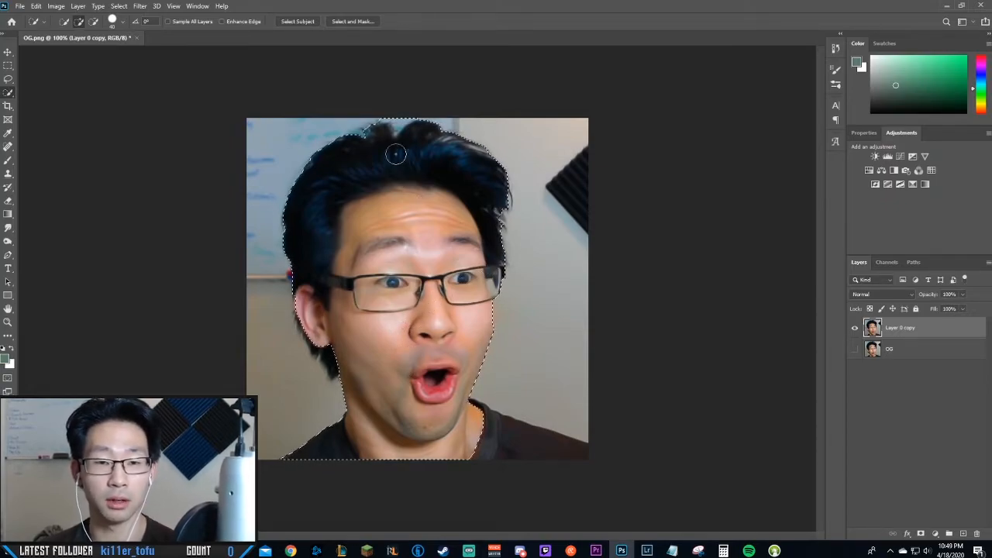
key("alt")
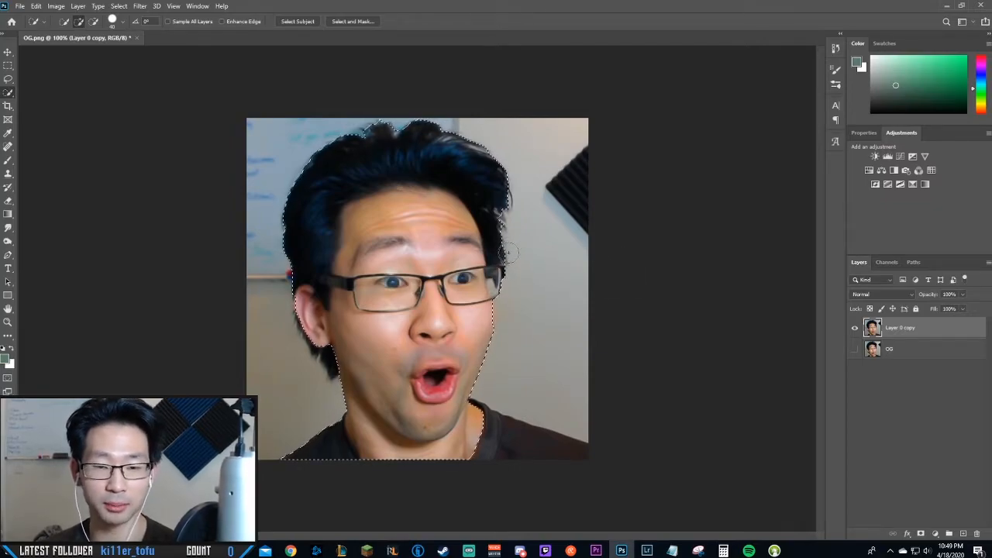
key("z")
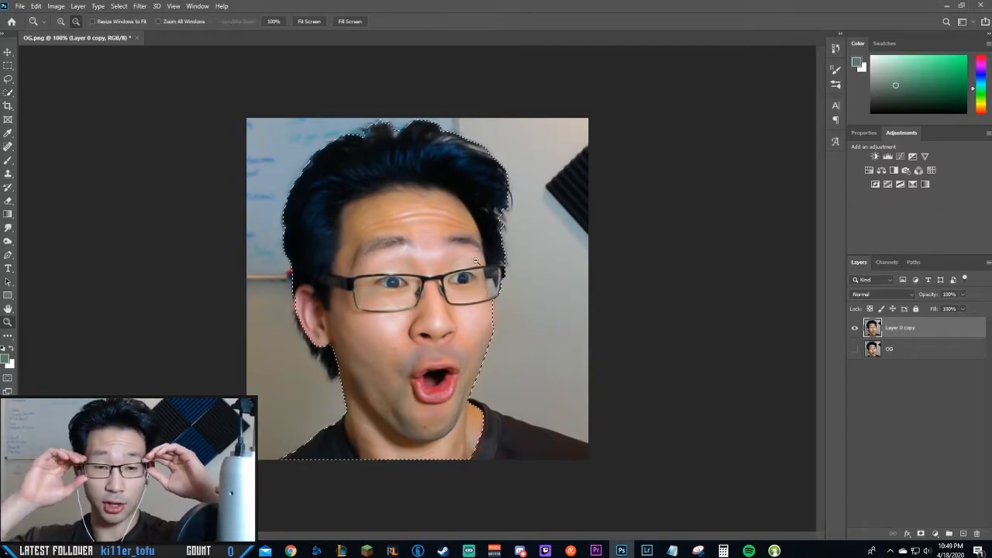
key("ctrl+d")
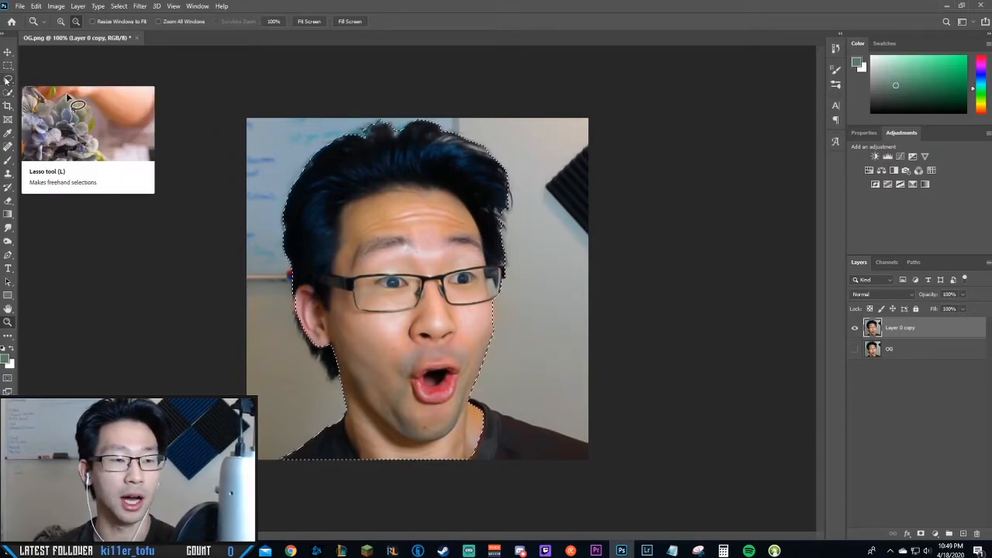
Step: Try adding a patch of background beside the jaw to the selection with the Lasso tool, and undo it
left_click(7, 80)
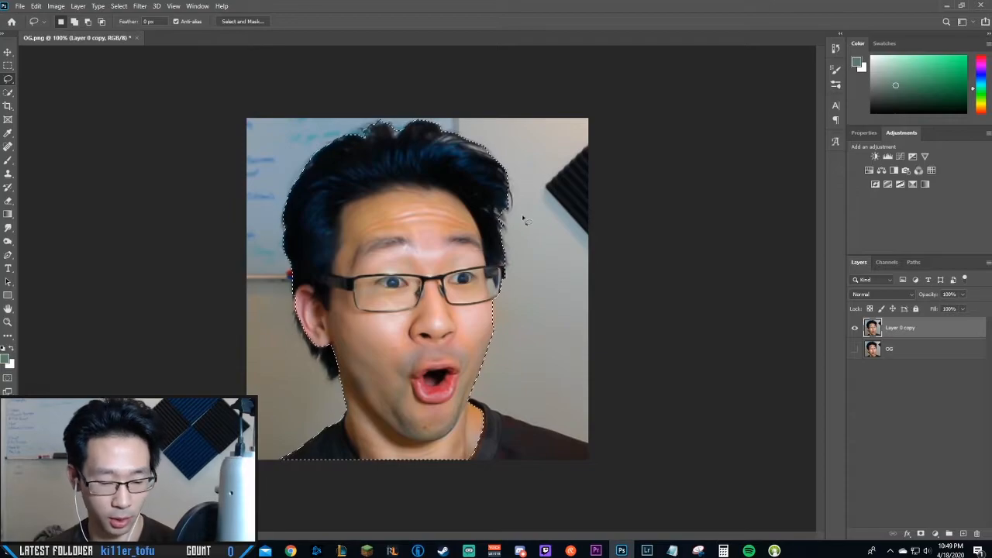
key("z")
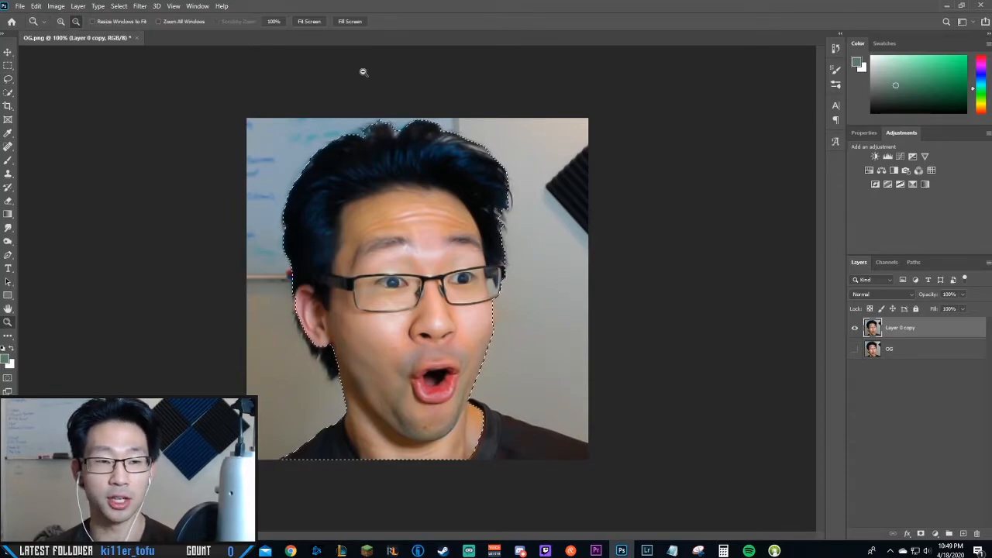
left_click(375, 364)
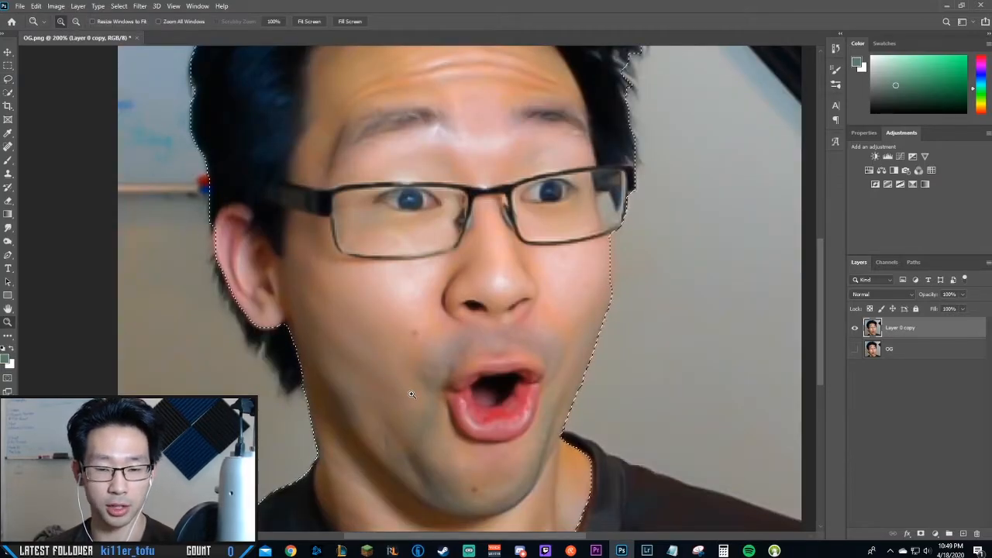
left_click(447, 434)
left_click_drag(447, 434, 431, 249)
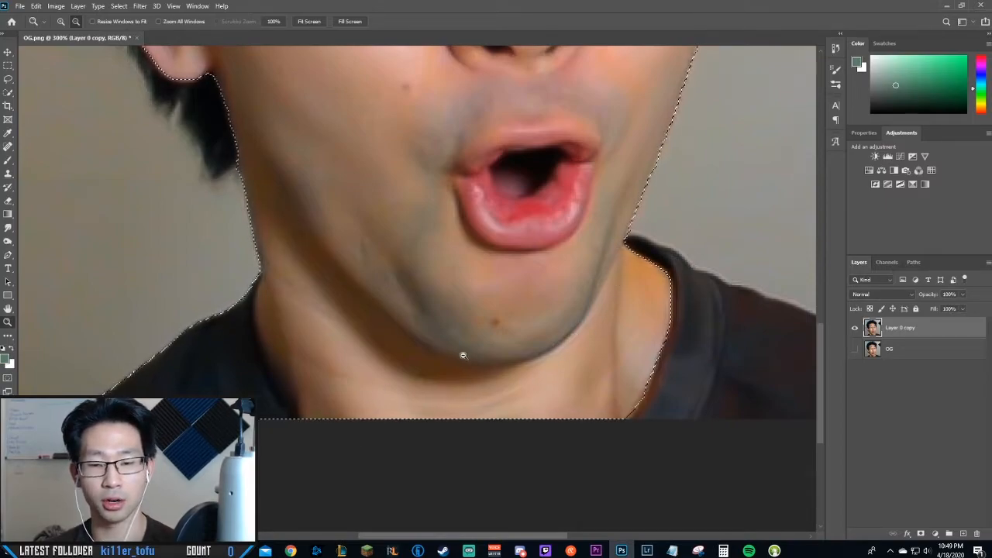
left_click(7, 81)
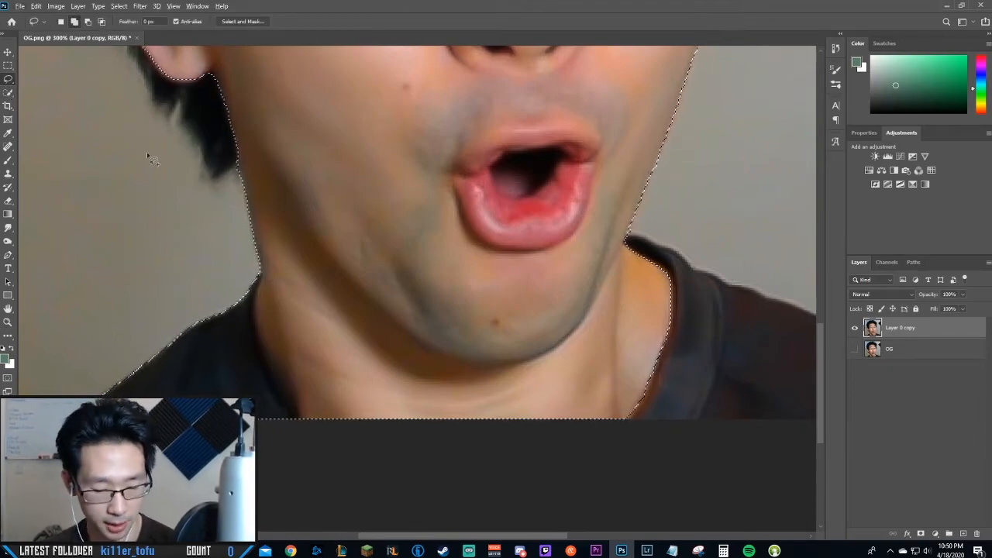
key("shift")
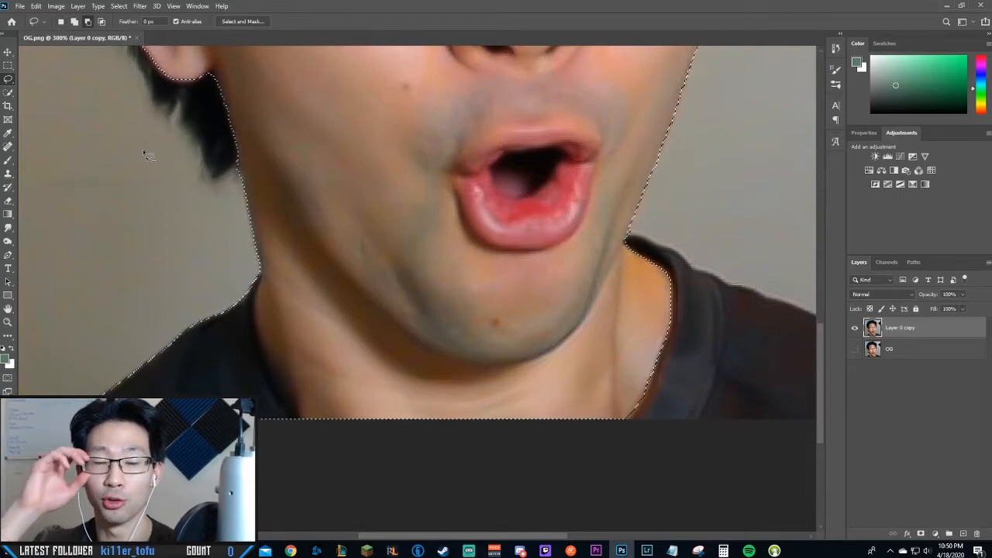
key("shift")
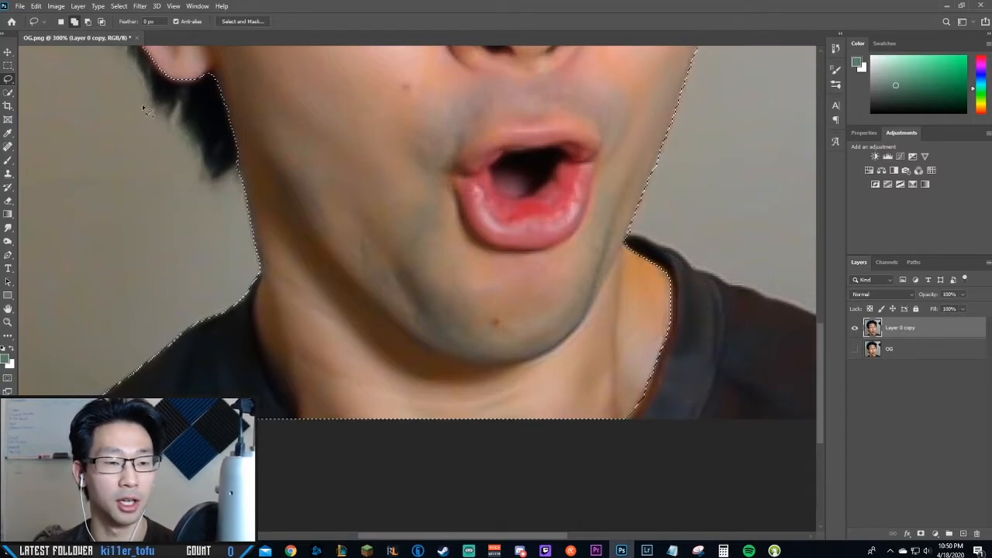
mouse_move(132, 165)
left_mouse_down()
mouse_move(171, 155)
mouse_move(163, 227)
left_mouse_up()
left_click_drag(152, 159, 149, 157)
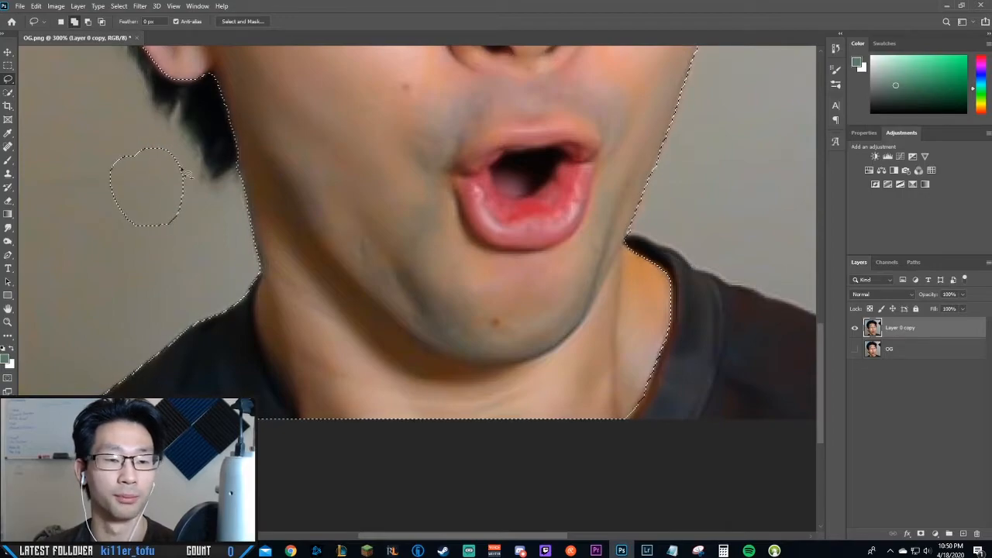
key("ctrl+d")
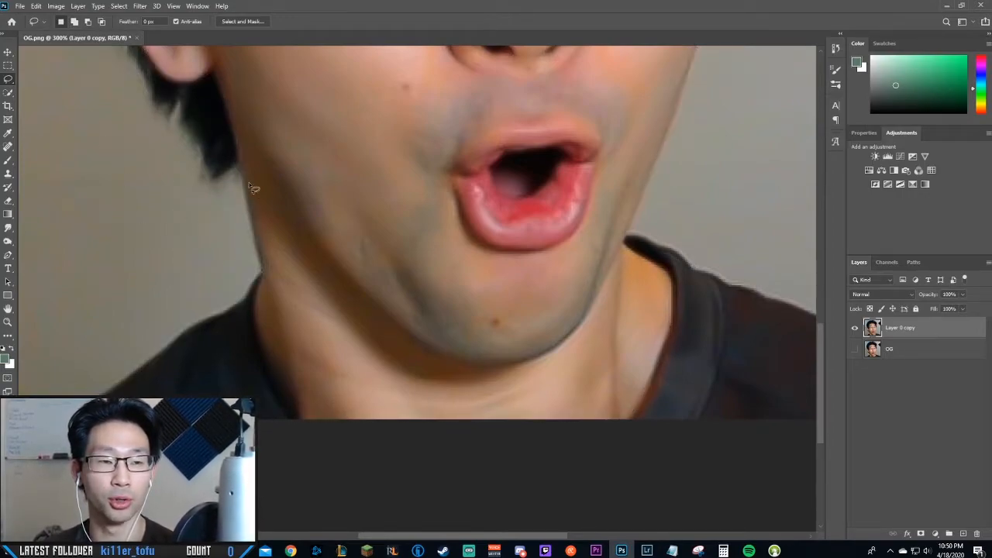
key("ctrl+z")
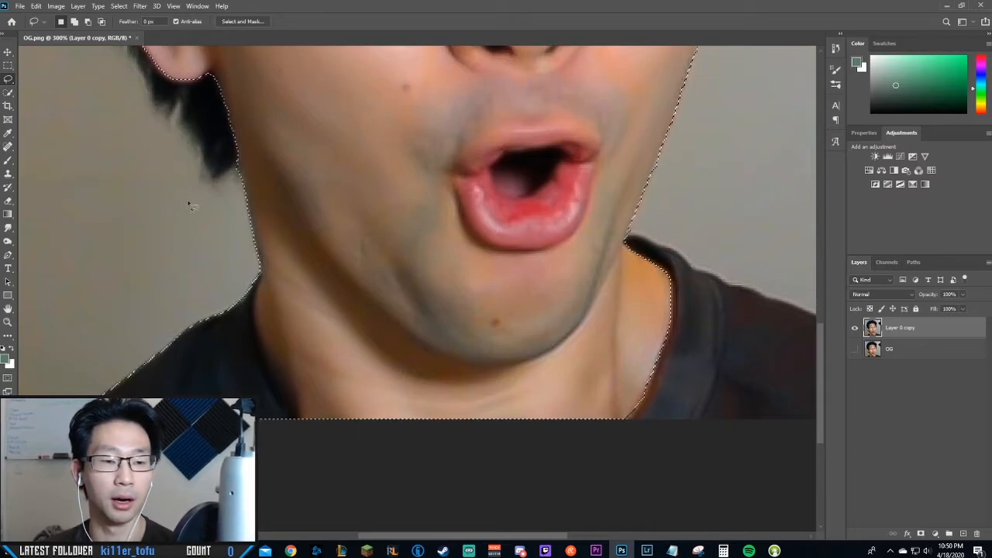
Step: Subtract the neck and shirt from the selection with the Lasso tool, following the jawline from below the ear around the chin
key("alt")
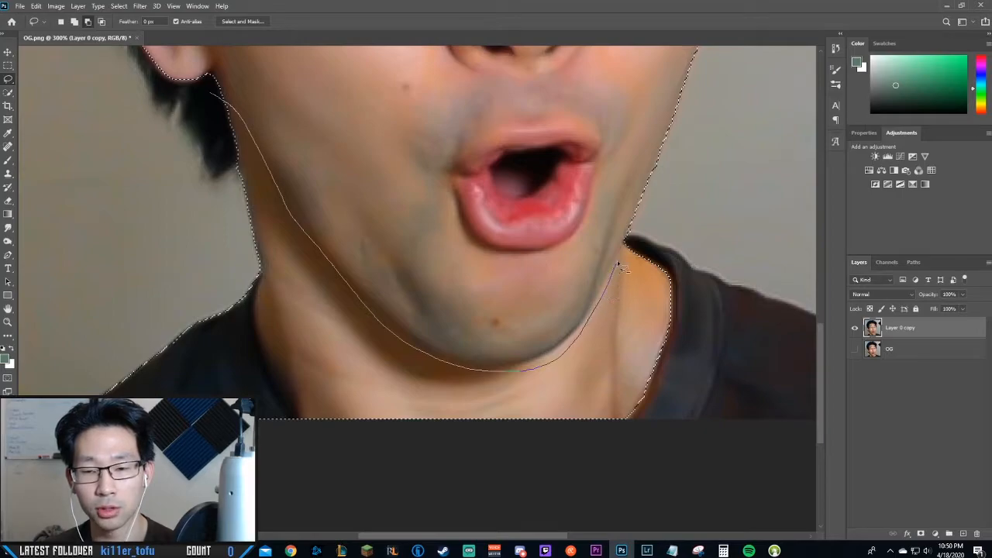
left_click(735, 234)
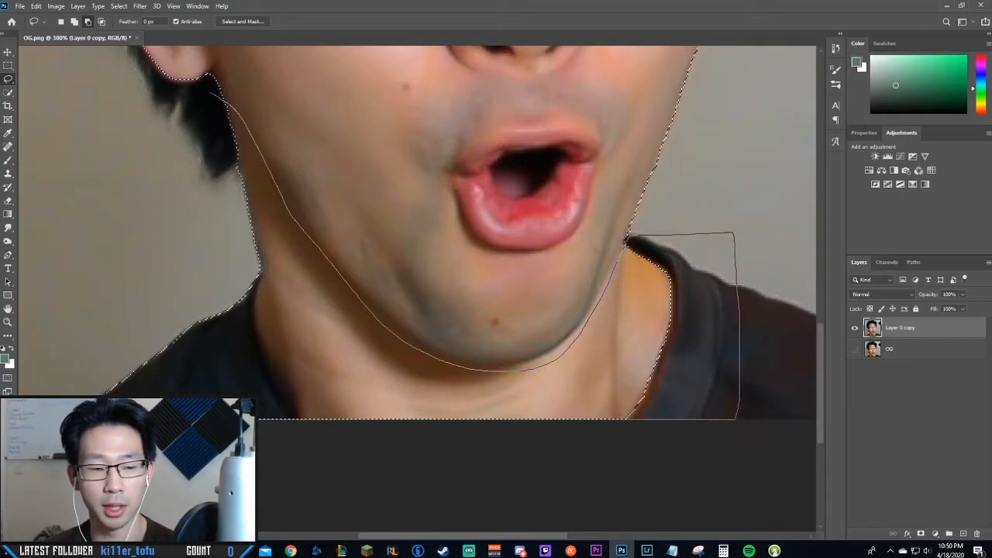
left_click(217, 101)
mouse_move(385, 268)
left_mouse_down()
mouse_move(401, 297)
mouse_move(356, 330)
mouse_move(361, 341)
mouse_move(424, 316)
left_mouse_up()
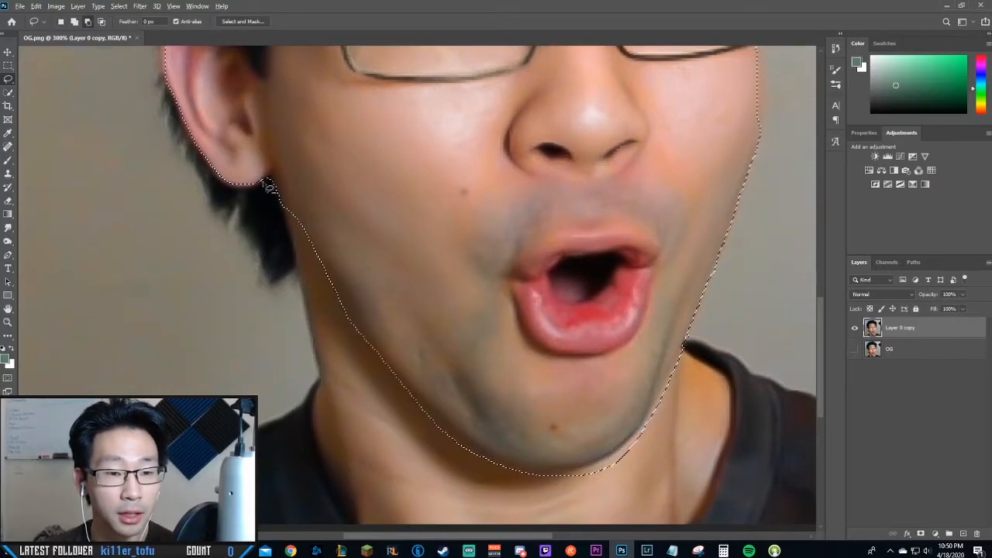
Step: Refine the selection edge with the Lasso tool along the cheek, glasses, hair and ear
mouse_move(282, 198)
left_mouse_down()
mouse_move(429, 355)
mouse_move(368, 367)
left_mouse_up()
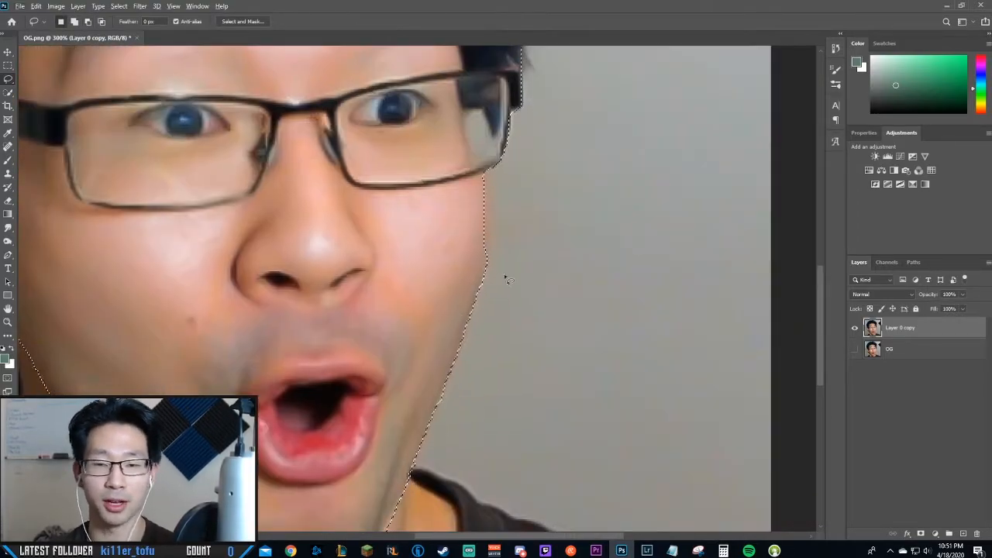
left_click_drag(504, 277, 480, 330)
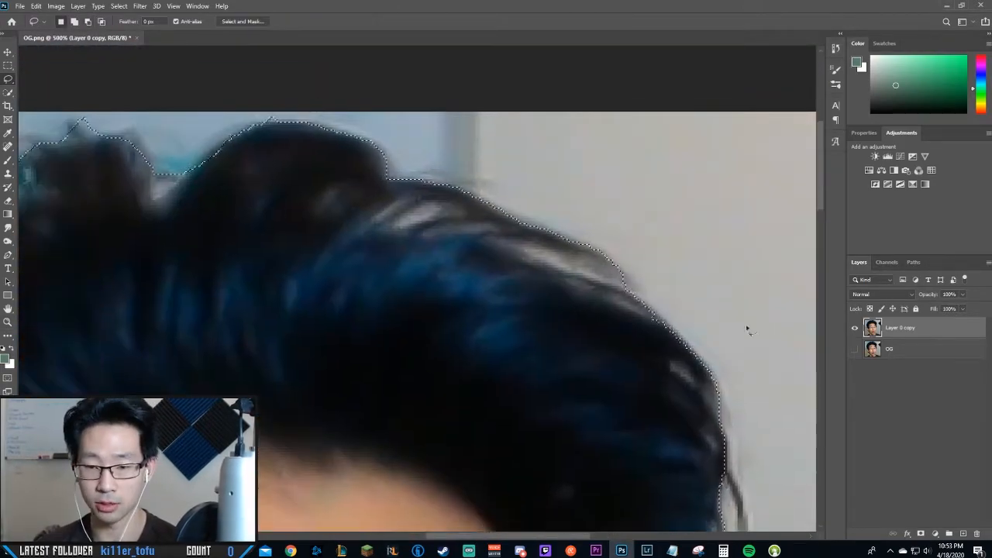
mouse_move(701, 358)
left_mouse_down()
mouse_move(445, 194)
mouse_move(677, 244)
left_mouse_up()
left_click_drag(434, 233, 593, 266)
mouse_move(591, 209)
left_mouse_down()
mouse_move(457, 283)
mouse_move(543, 203)
left_mouse_up()
mouse_move(332, 325)
left_mouse_down()
mouse_move(417, 311)
mouse_move(547, 266)
left_mouse_up()
left_click_drag(395, 496, 448, 268)
left_click_drag(315, 477, 283, 239)
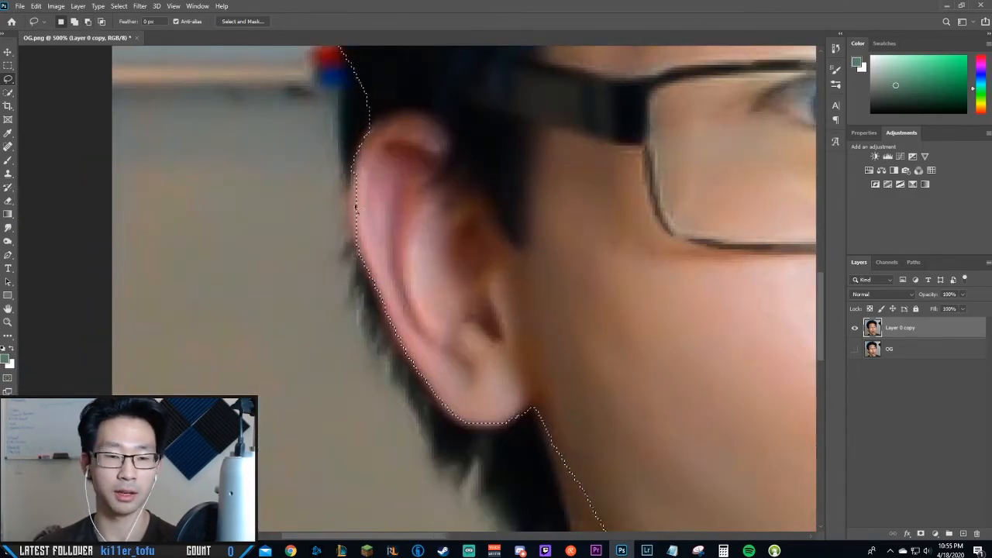
left_click_drag(459, 423, 419, 284)
Step: Invert the head selection, delete the background from the Layer 0 copy layer, and deselect
key("z")
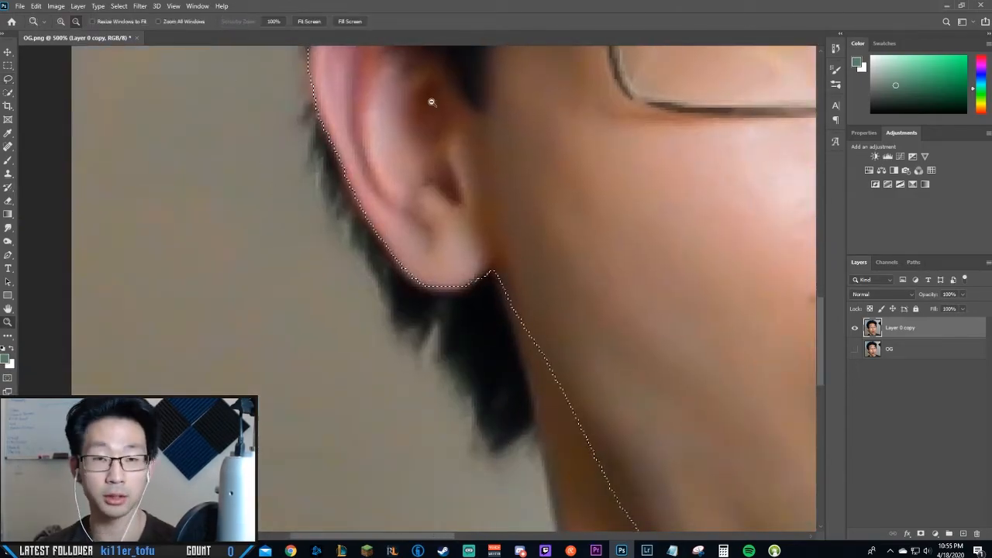
left_click(309, 21)
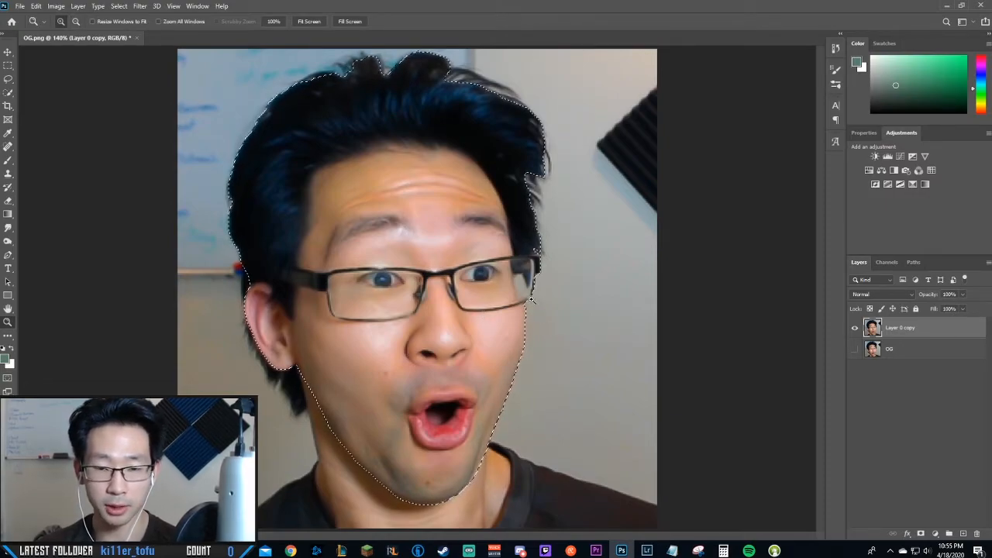
scroll(530, 301, "up", 8)
scroll(527, 306, "down", 8)
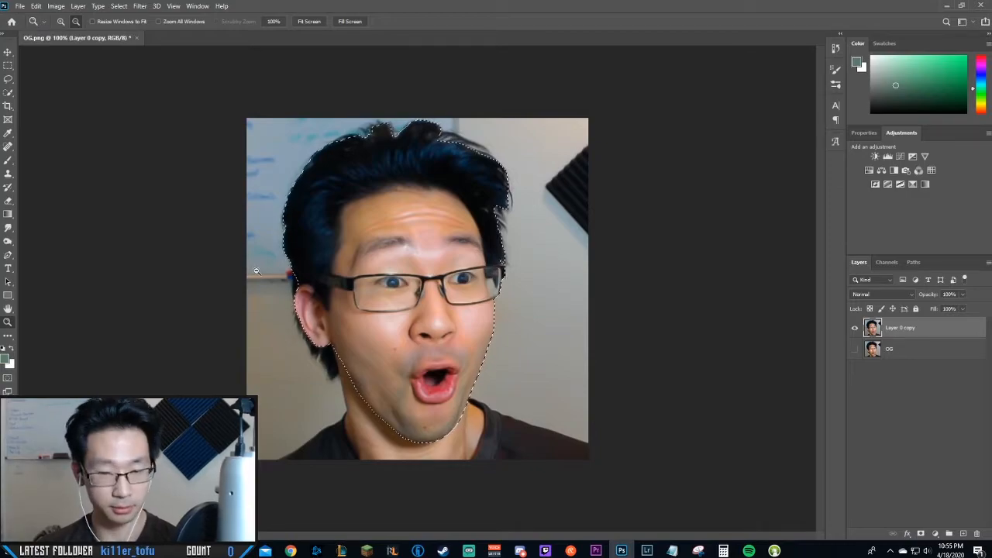
left_click(331, 283)
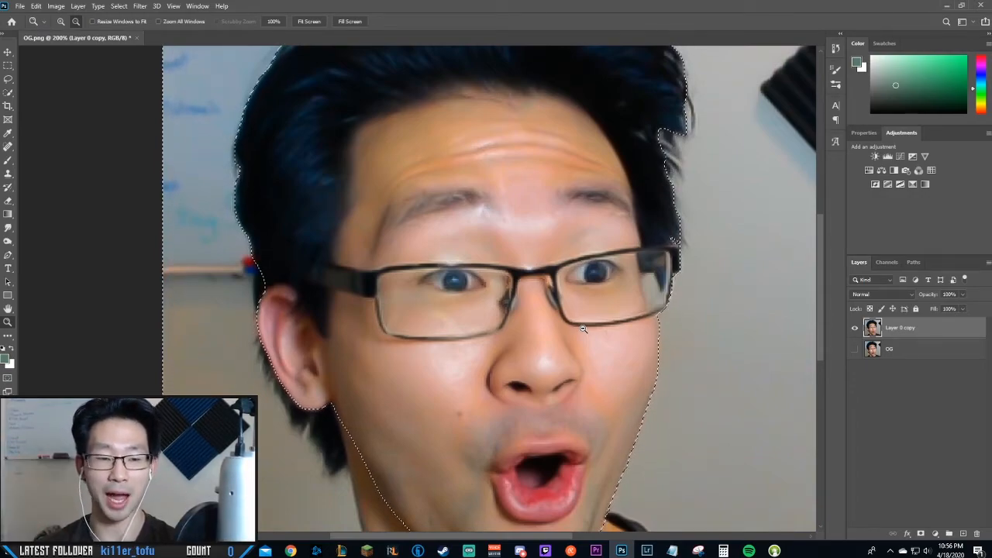
left_click(355, 94)
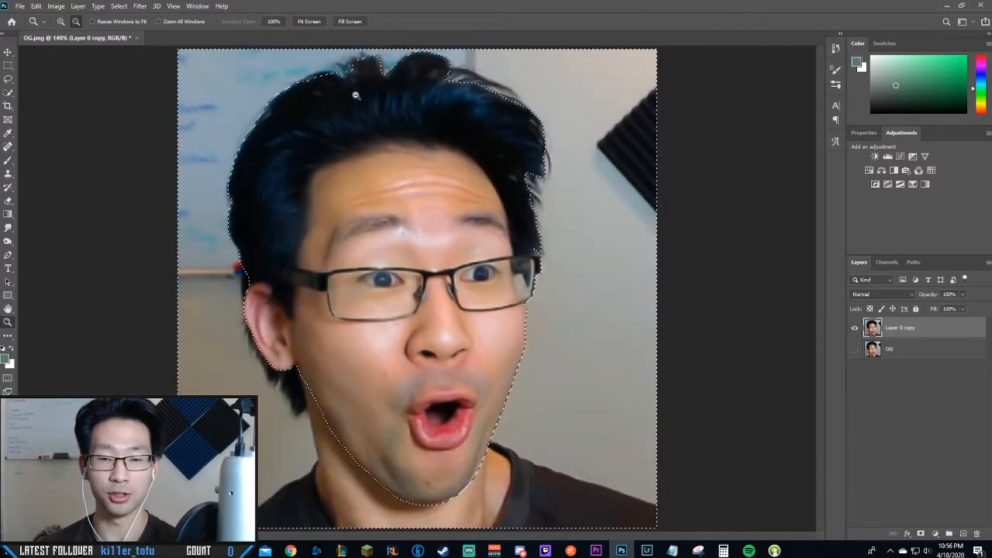
key("Delete")
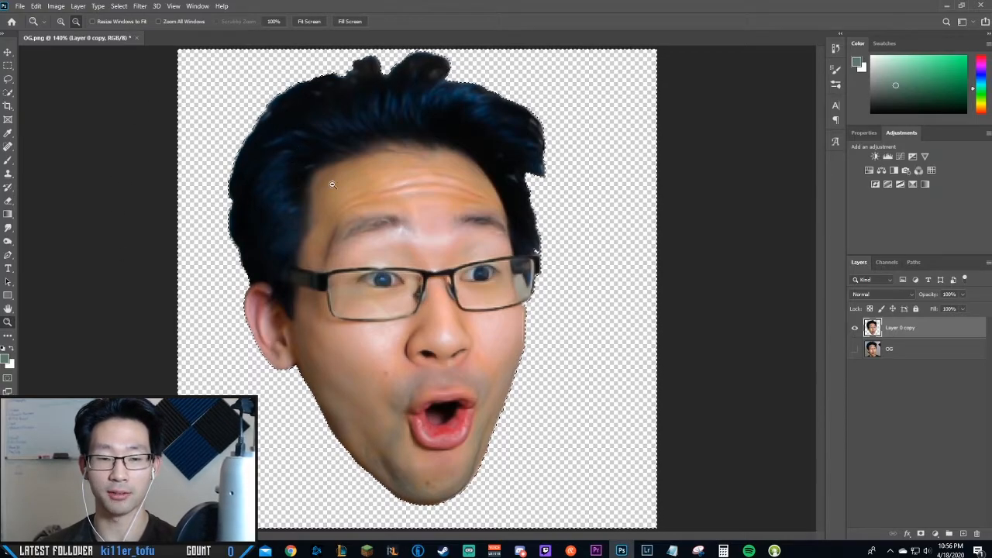
key("ctrl+d")
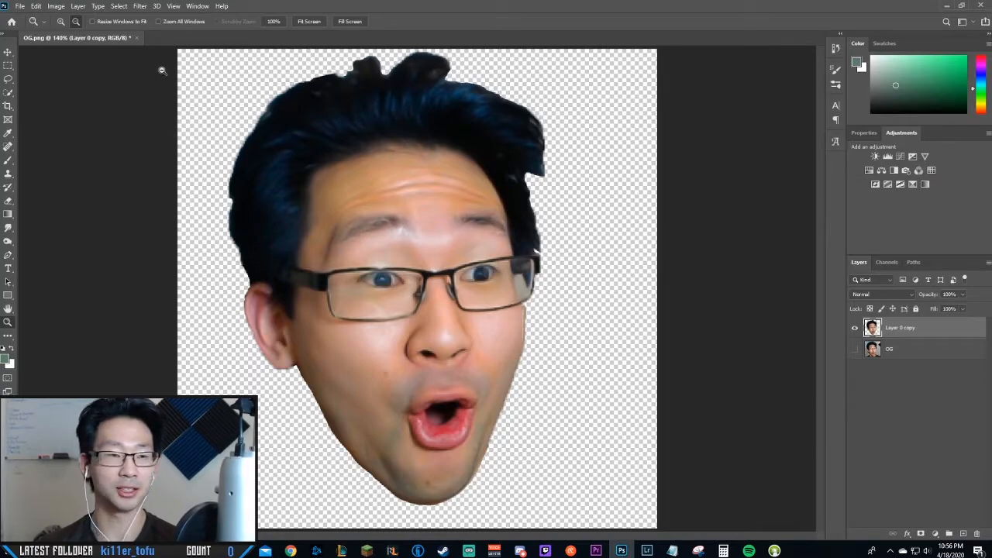
Step: Create a new document named Emote POG 1, 2000 x 2000 pixels at 300 pixels/inch, with transparent background contents
left_click(20, 6)
left_click(26, 17)
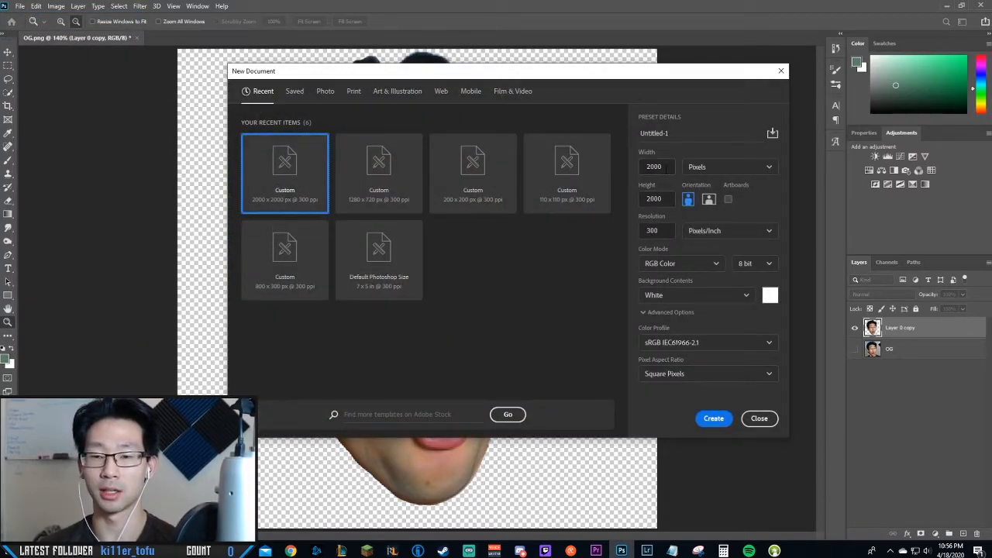
left_click(671, 133)
double_click(674, 133)
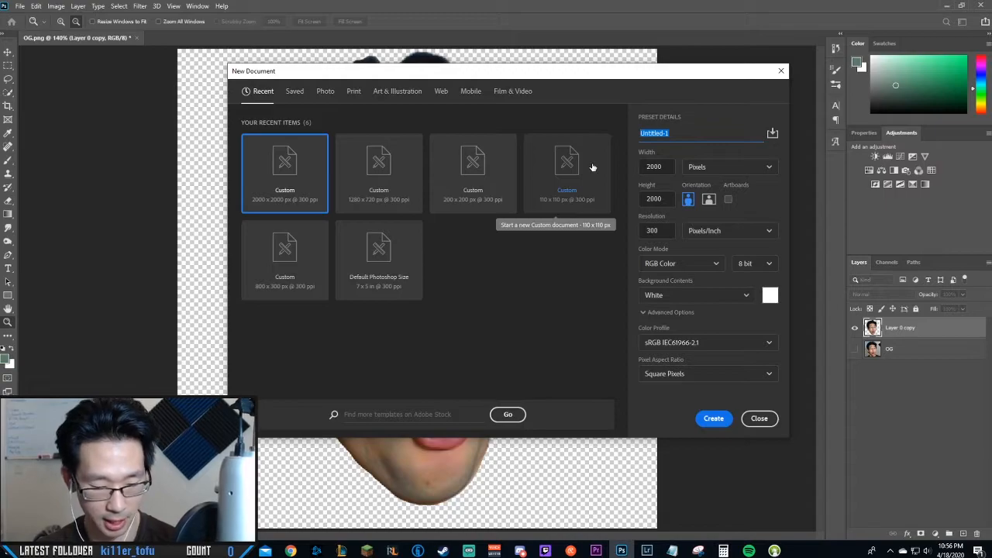
type("Emote POG 1")
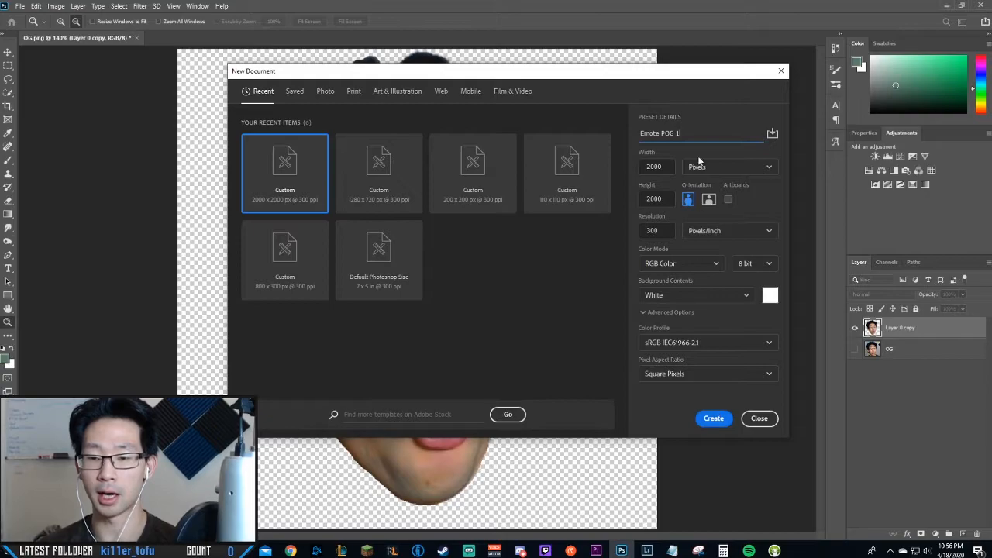
left_click(740, 298)
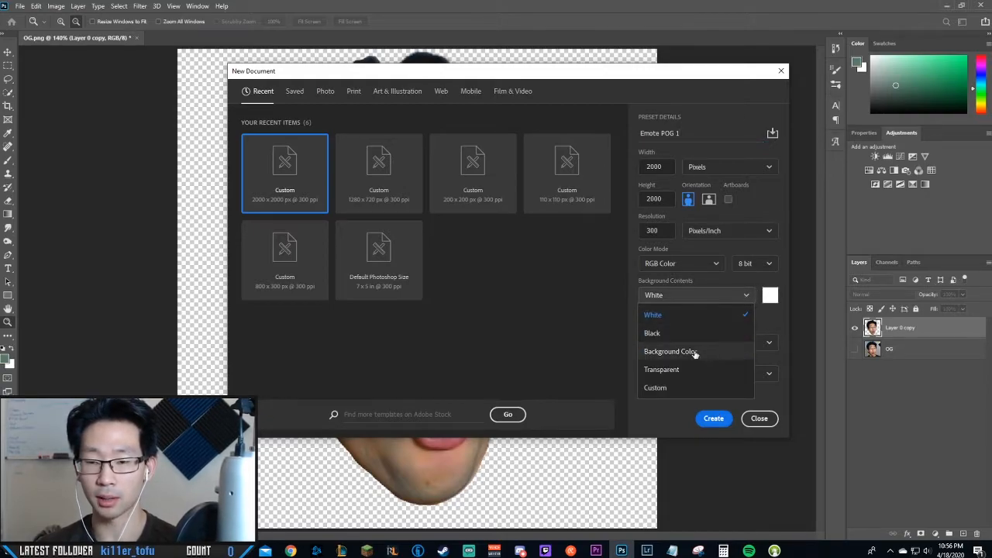
left_click(691, 369)
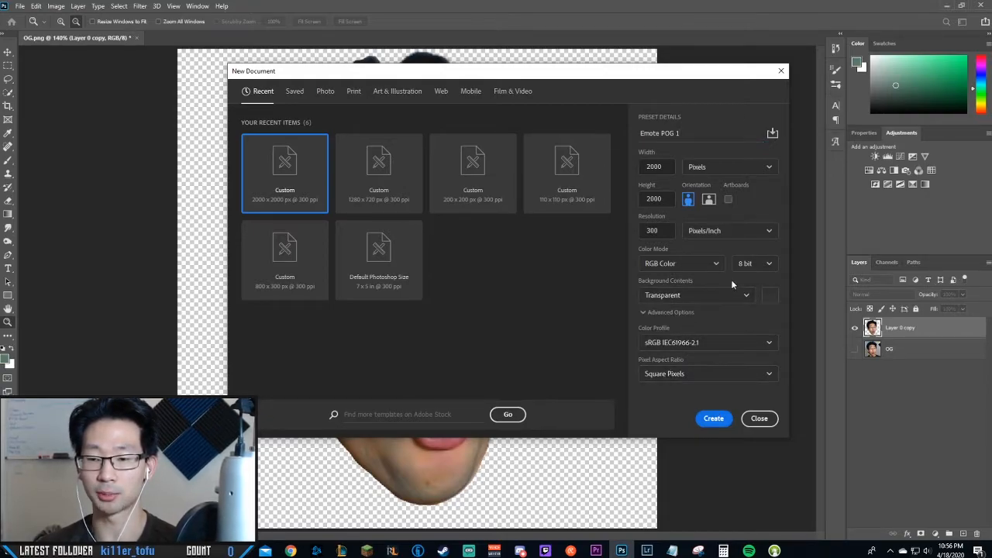
left_click(714, 419)
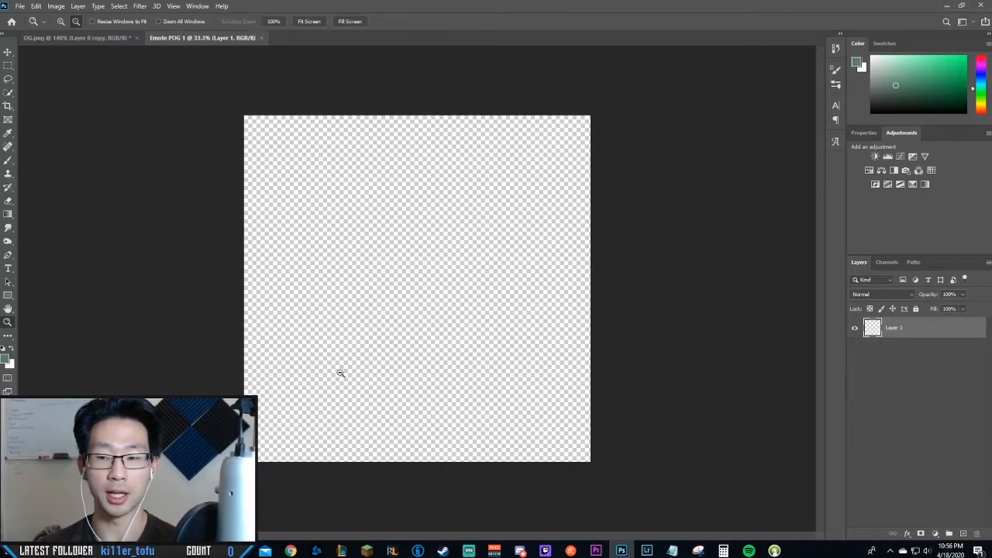
Step: Compare the head cutout in OG.png with the original photo by showing and hiding the OG layer
left_click(101, 38)
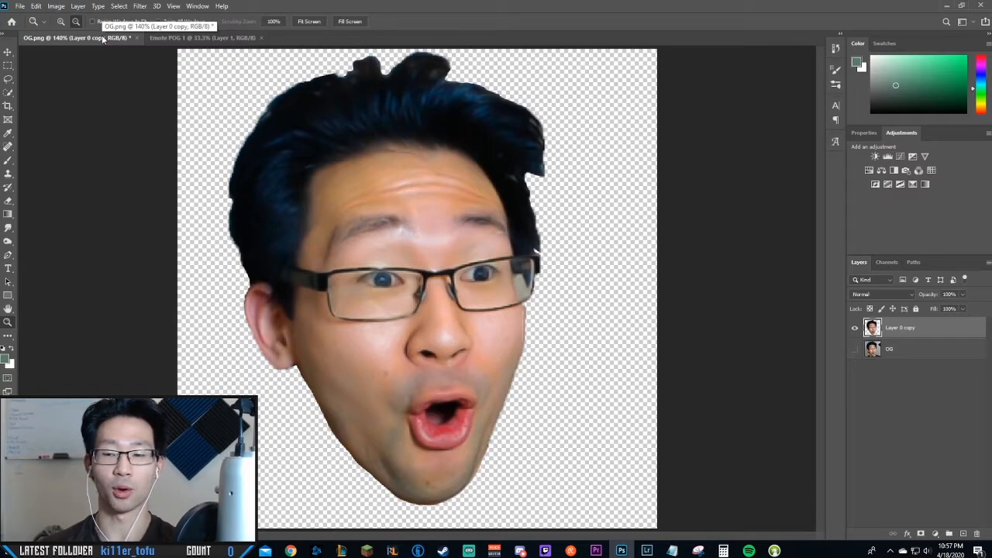
left_click(854, 350)
left_click(854, 350)
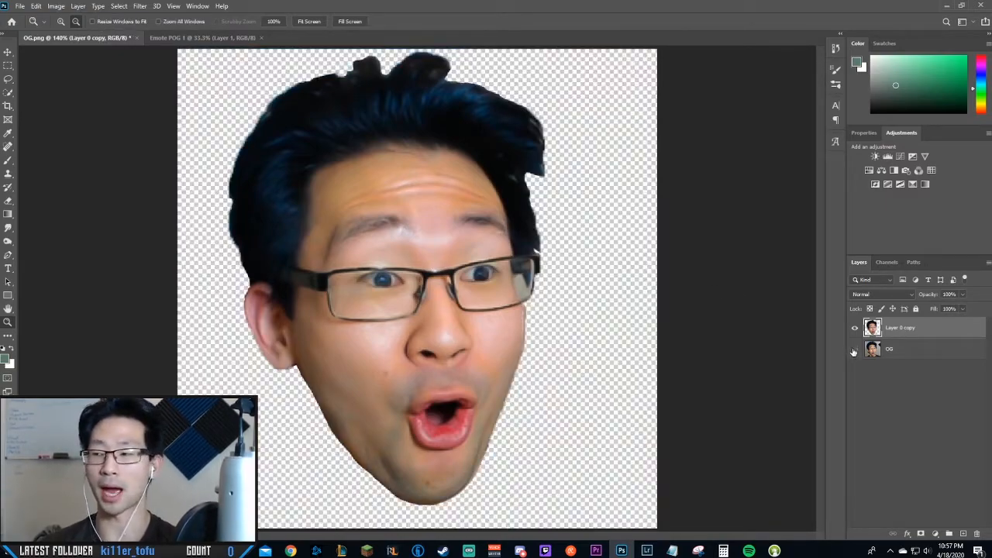
left_click(854, 350)
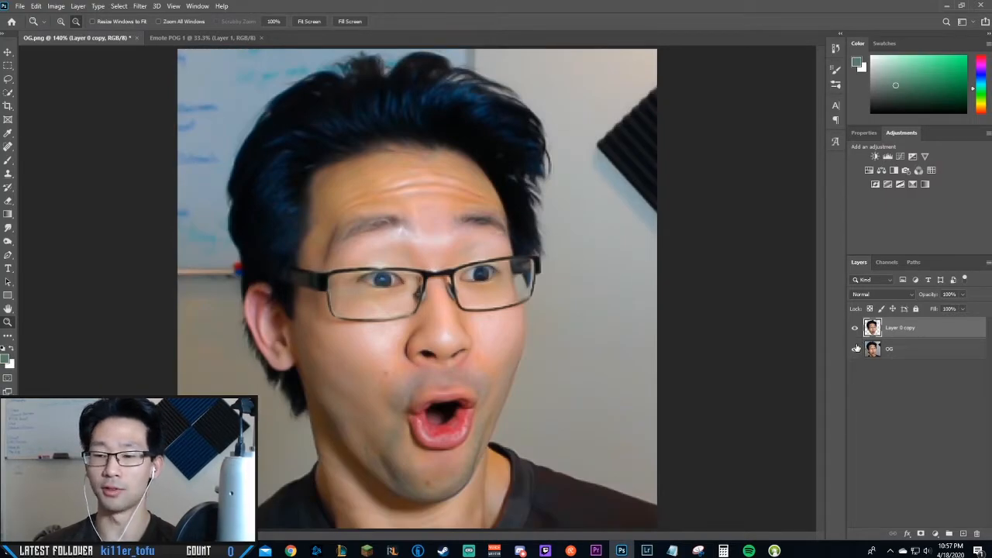
left_click(856, 350)
left_click(855, 349)
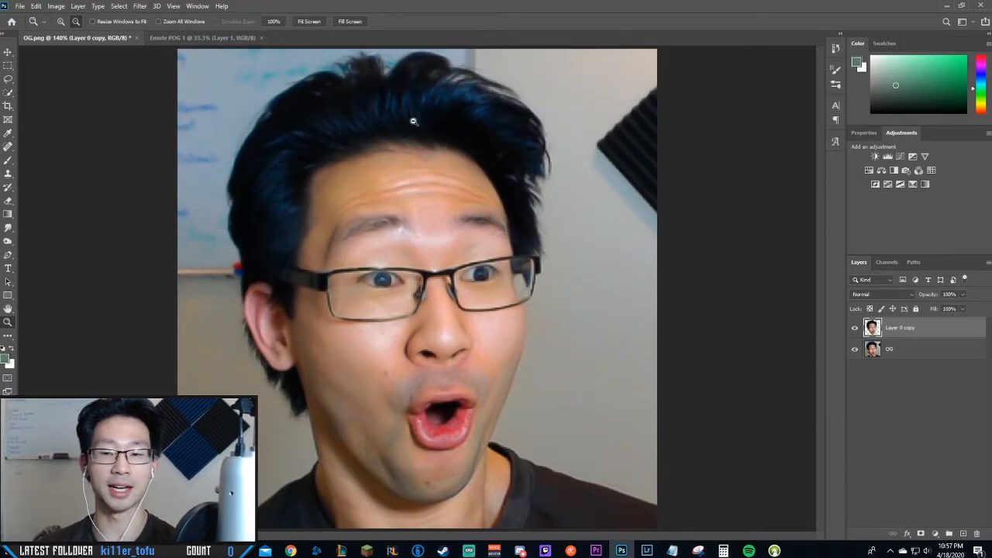
left_click(855, 351)
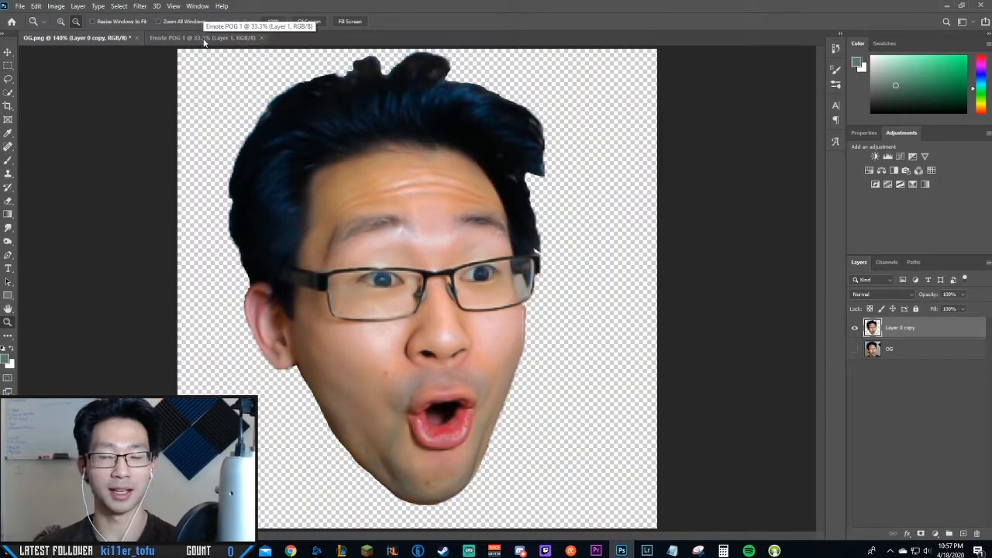
Step: Copy the head cutout layer from OG.png into the Emote POG 1 document with the Move tool, placing it near the canvas centre
left_click(204, 39)
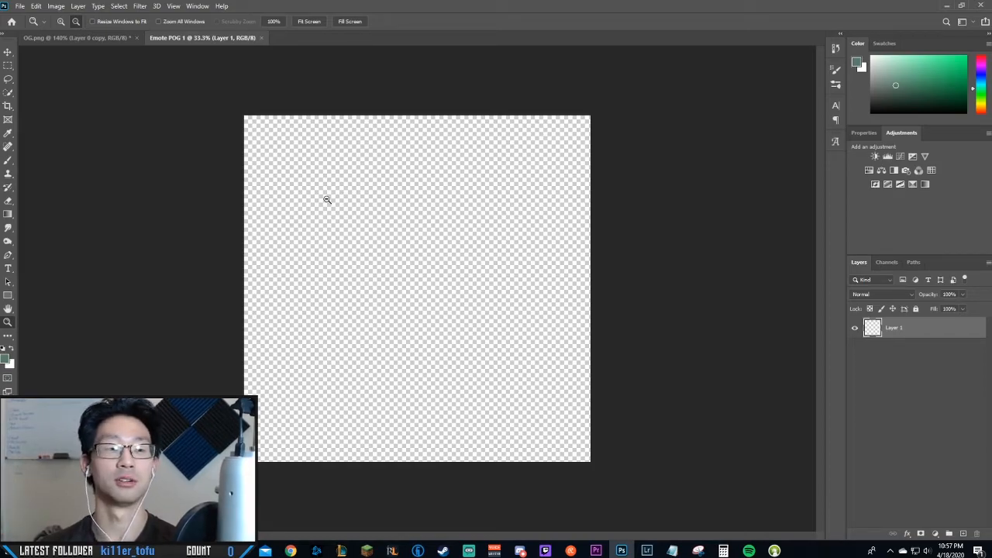
left_click(93, 39)
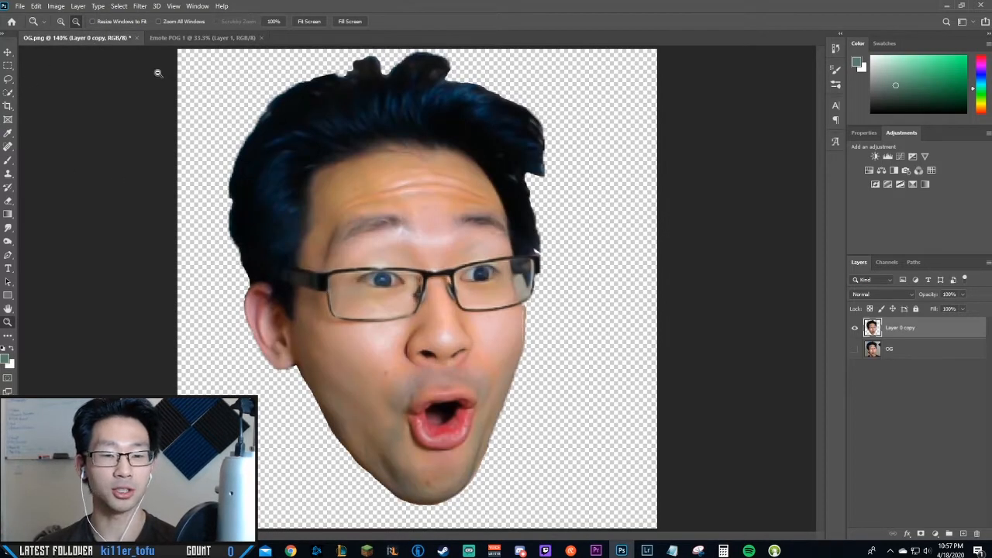
key("v")
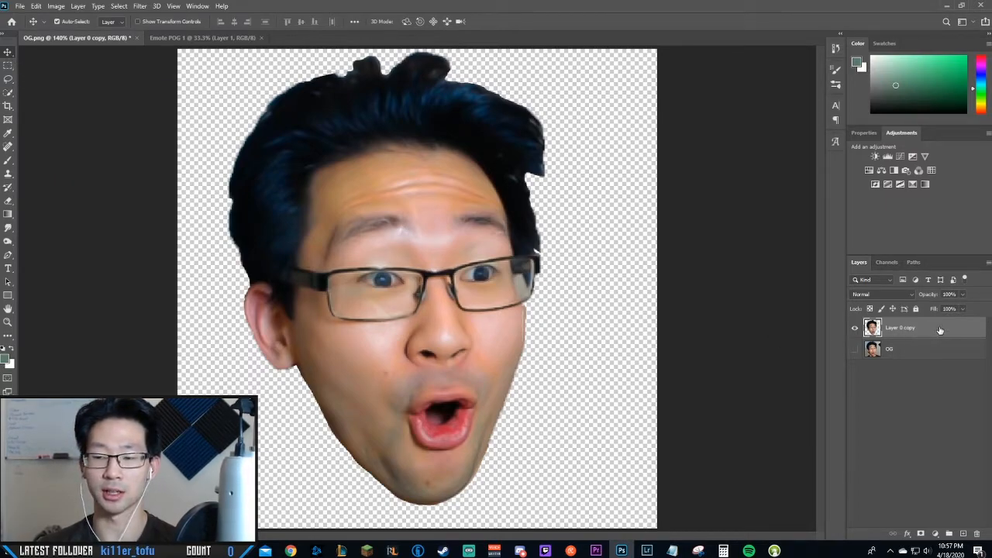
left_click_drag(411, 288, 364, 199)
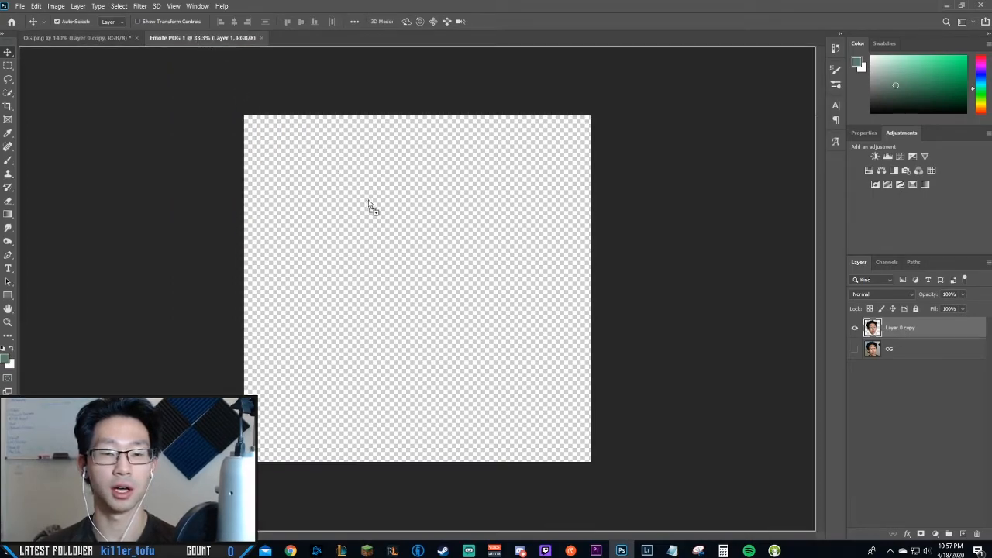
left_click_drag(404, 241, 397, 299)
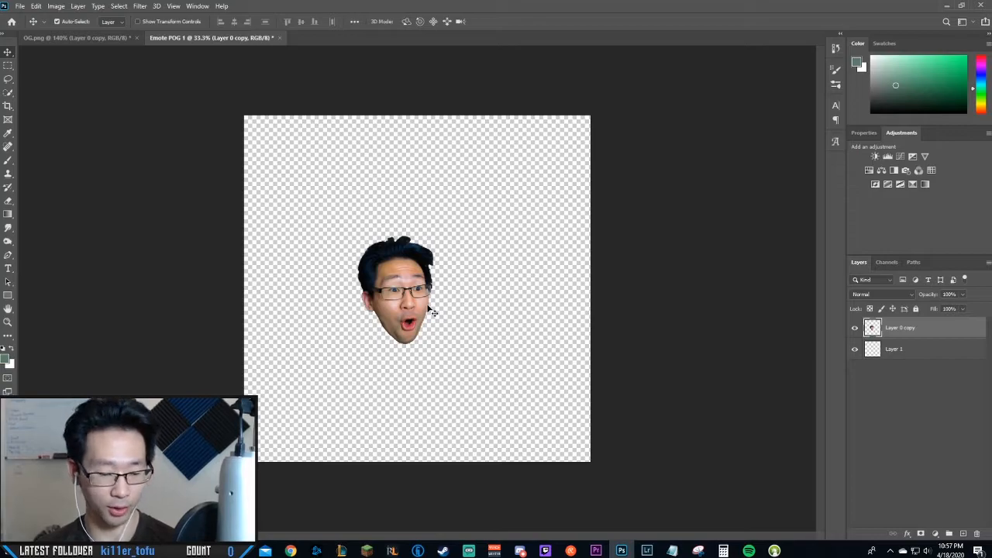
Step: Enlarge the head to about 366% with Free Transform and reposition it so the face fills most of the canvas height
key("ctrl+t")
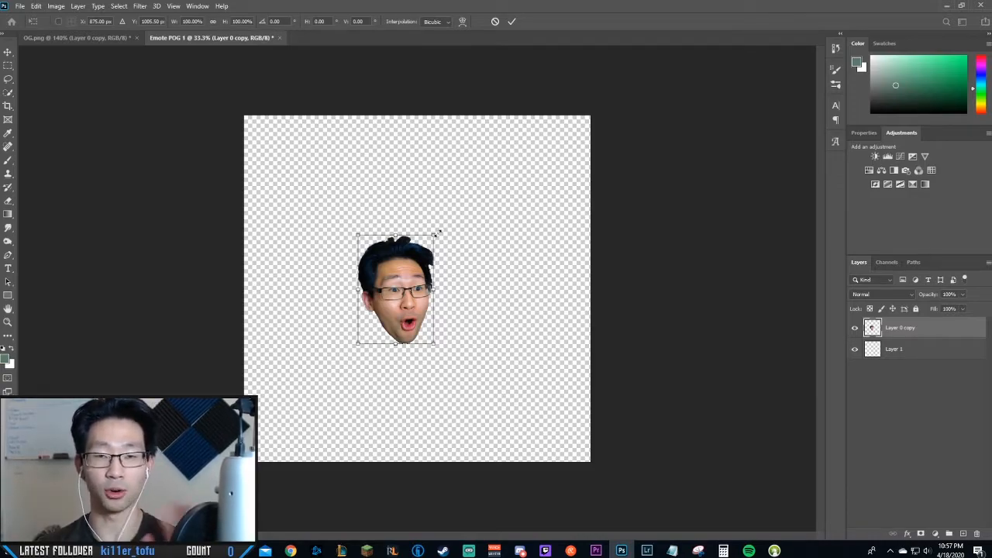
left_click_drag(438, 233, 476, 254)
key("ctrl+z")
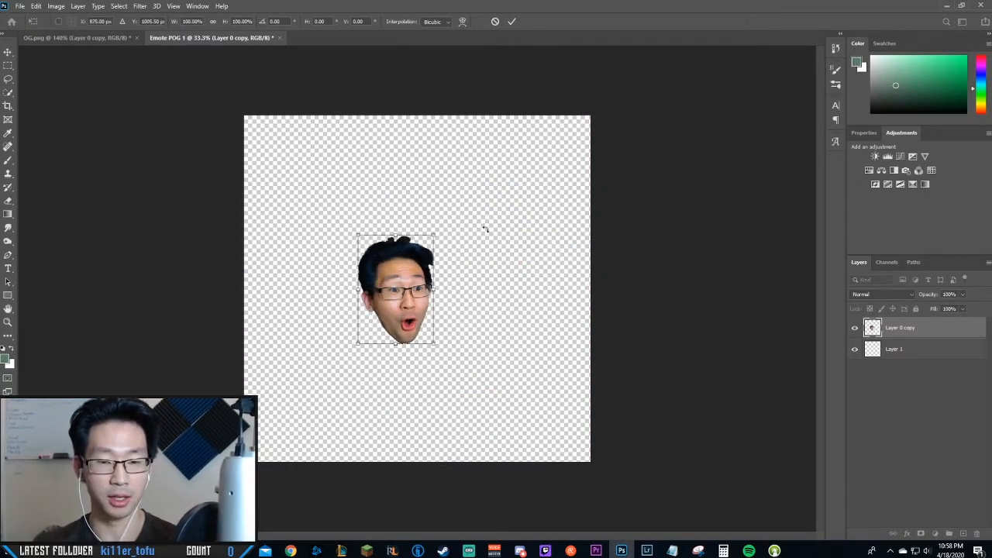
left_click_drag(439, 230, 730, 74)
left_click_drag(510, 206, 414, 324)
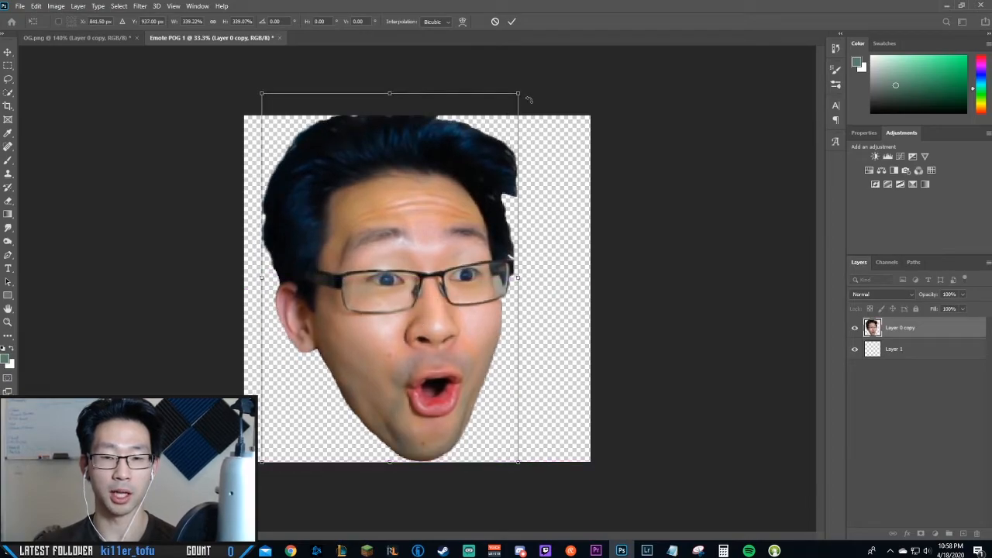
left_click_drag(521, 92, 541, 63)
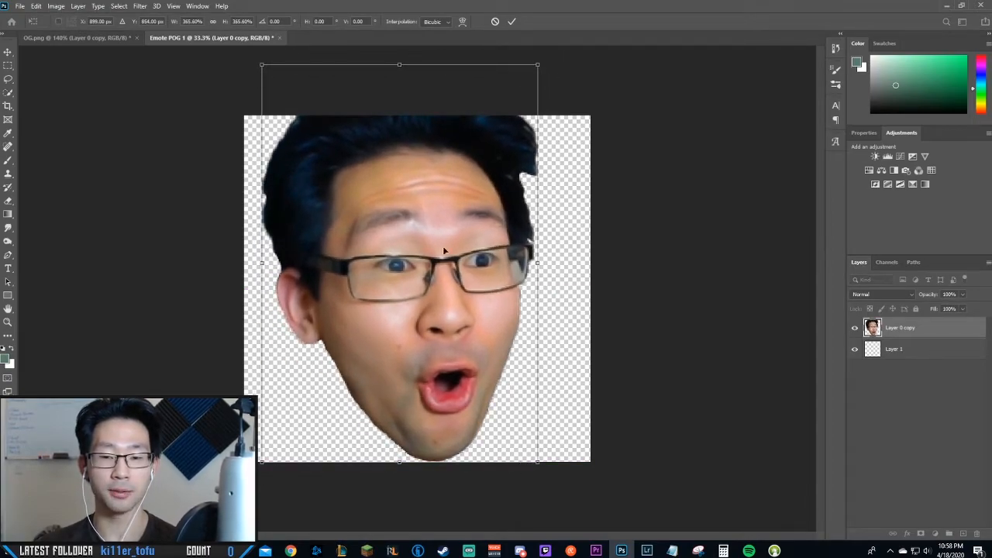
left_click_drag(423, 280, 427, 274)
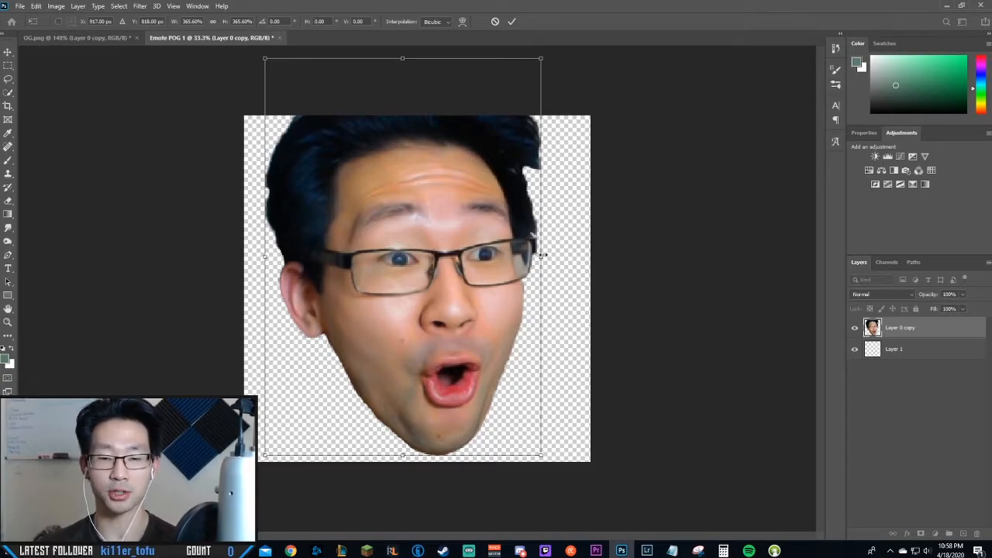
Step: Stretch the head horizontally so it nearly fills the canvas width, and apply the transformation
left_click_drag(542, 254, 587, 299)
key("Return")
key("z")
left_click(313, 23)
left_click(565, 282)
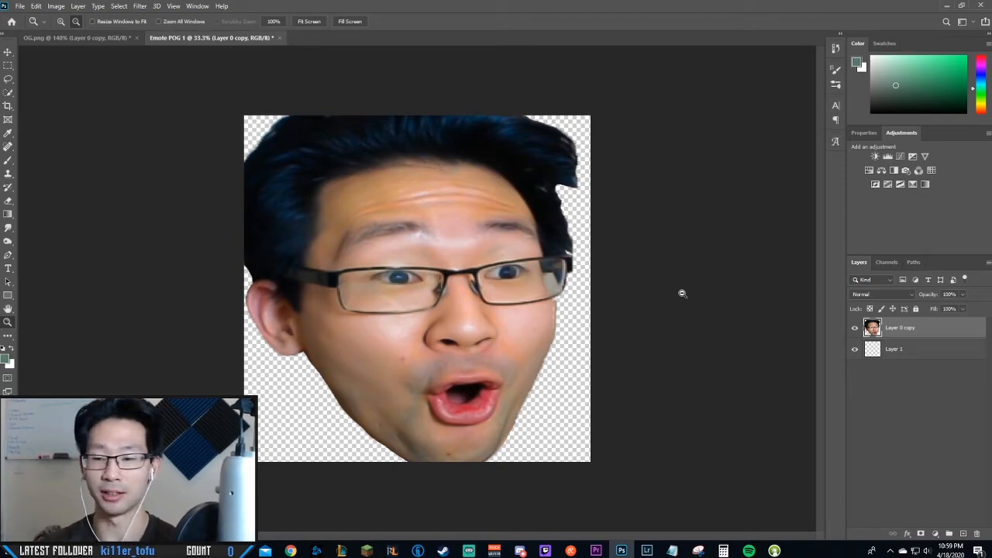
Step: Add a Stroke effect to the head layer and set its colour to black, 000000
double_click(947, 329)
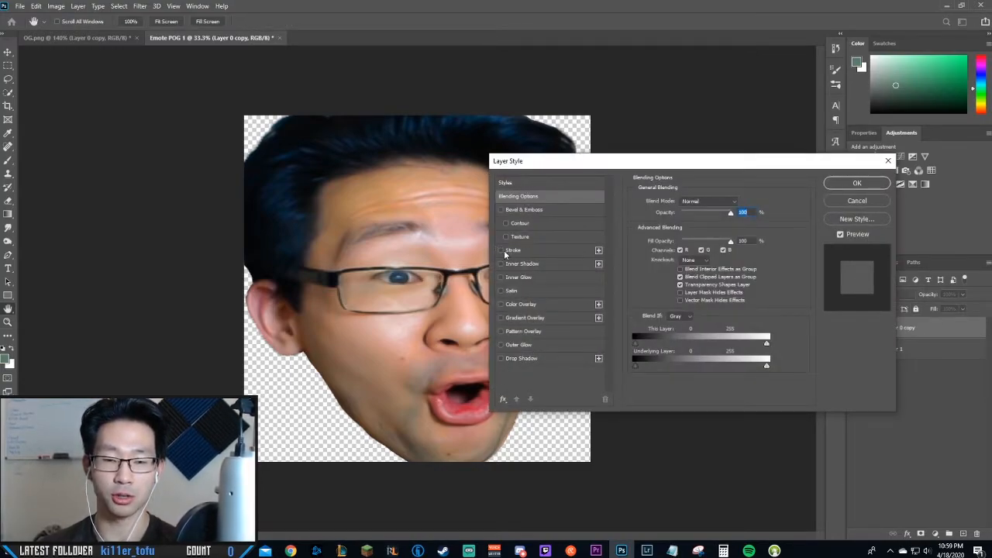
left_click(509, 252)
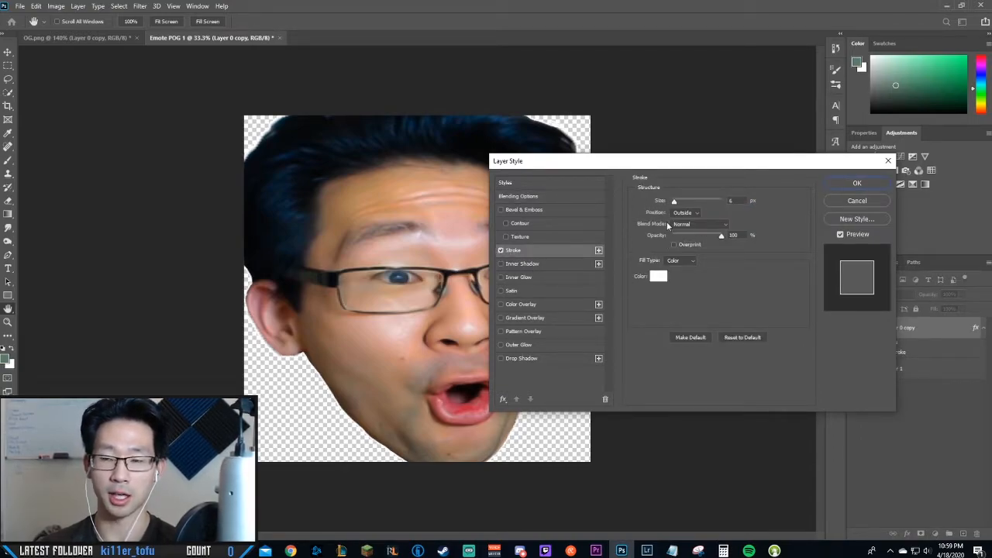
left_click(659, 278)
type("000000")
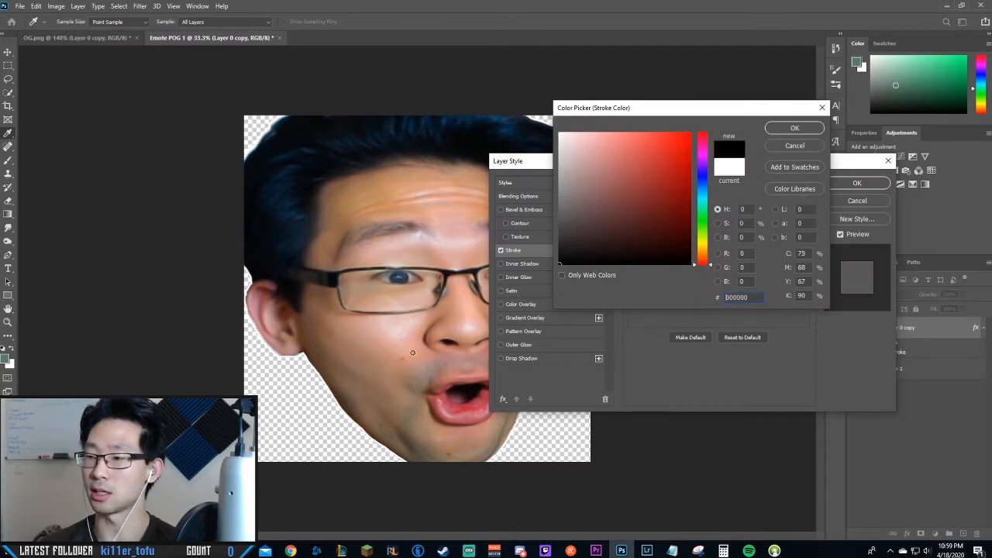
left_click(789, 129)
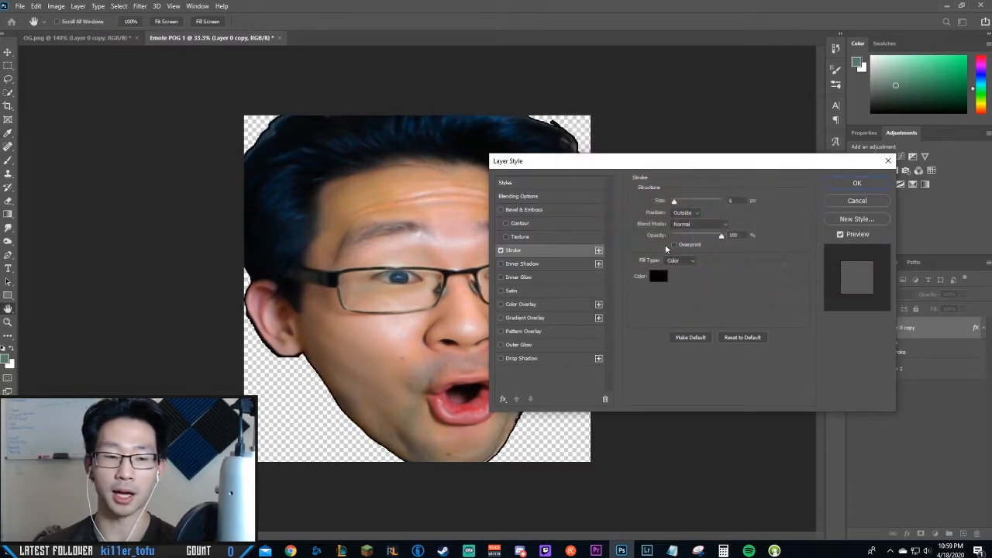
Step: Try a thicker stroke outline around the head, set the stroke size to 5 px, and apply the layer style
mouse_move(674, 203)
left_mouse_down()
mouse_move(722, 202)
mouse_move(684, 203)
left_mouse_up()
left_click_drag(697, 163, 802, 140)
left_click_drag(789, 181, 774, 180)
left_click_drag(778, 180, 783, 180)
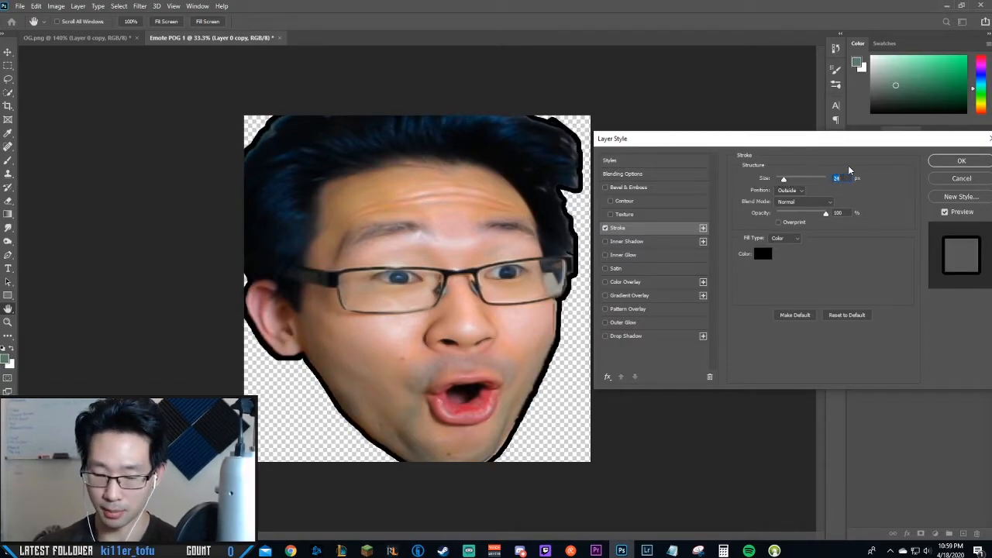
type("5")
key("Return")
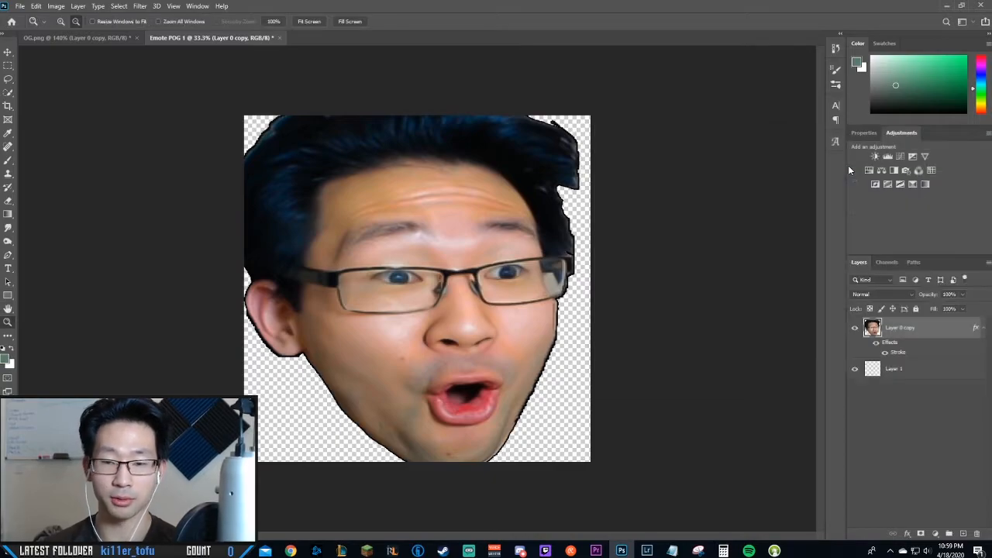
Step: Change the head layer's stroke to white, ffffff, with a size of 8 px, and apply the layer style
double_click(926, 332)
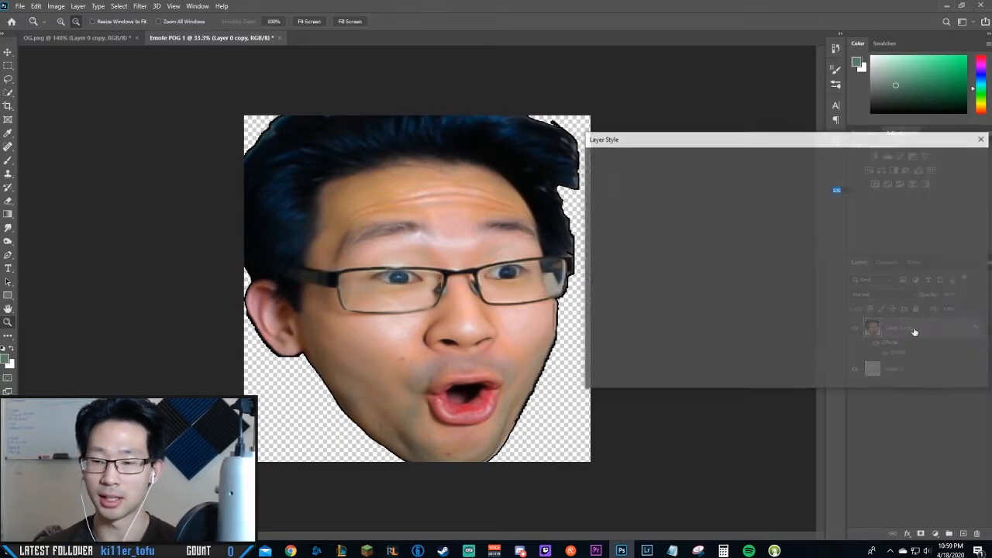
left_click(643, 229)
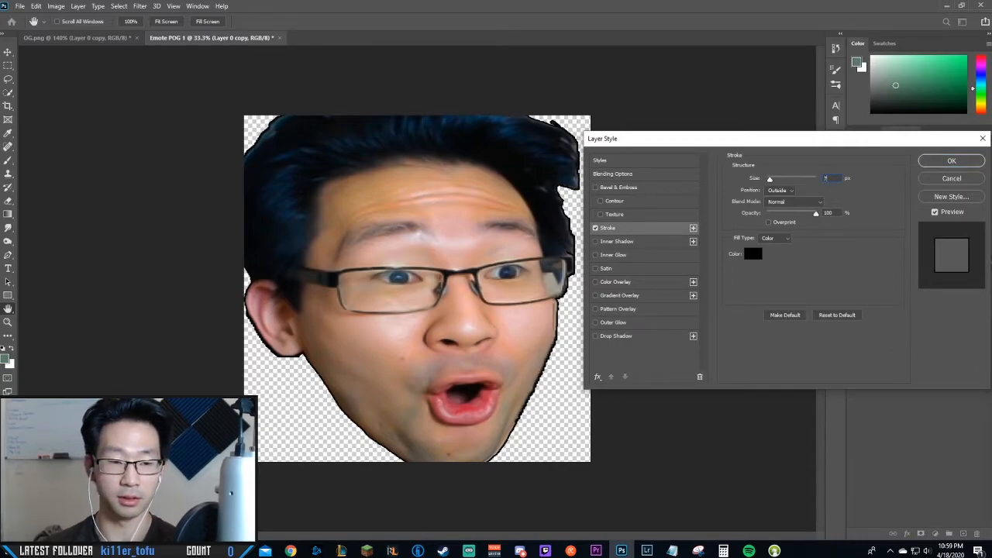
type("7")
left_click(755, 255)
type("ffffff")
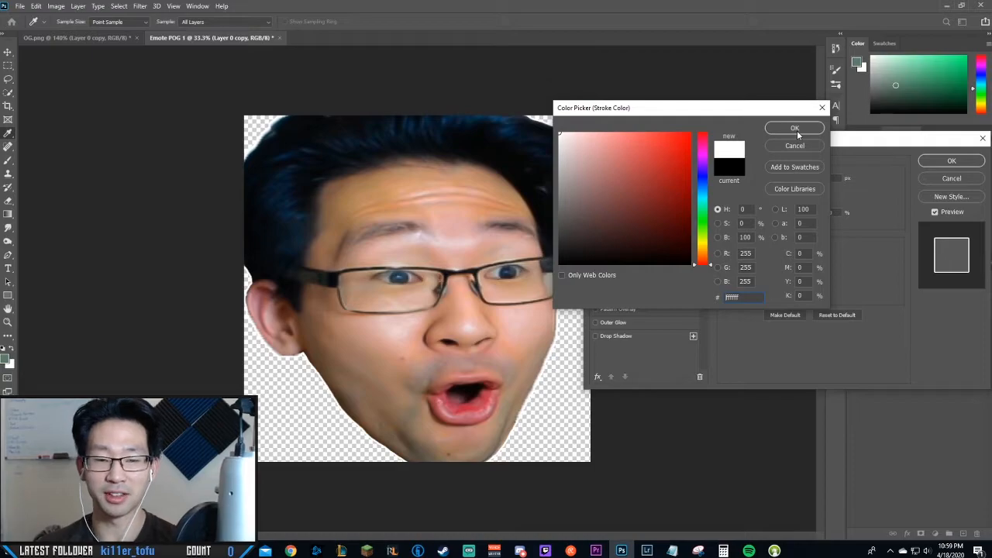
left_click(795, 128)
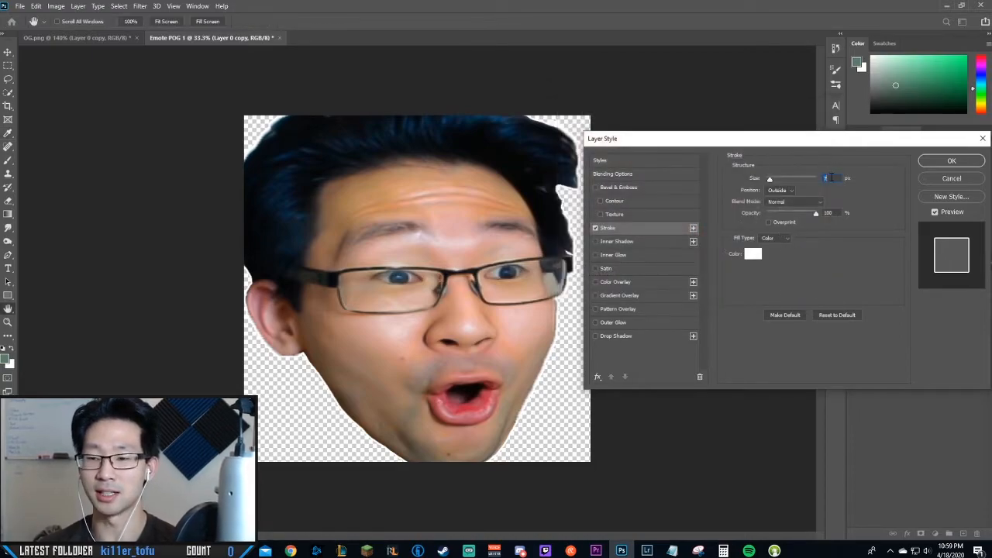
type("8")
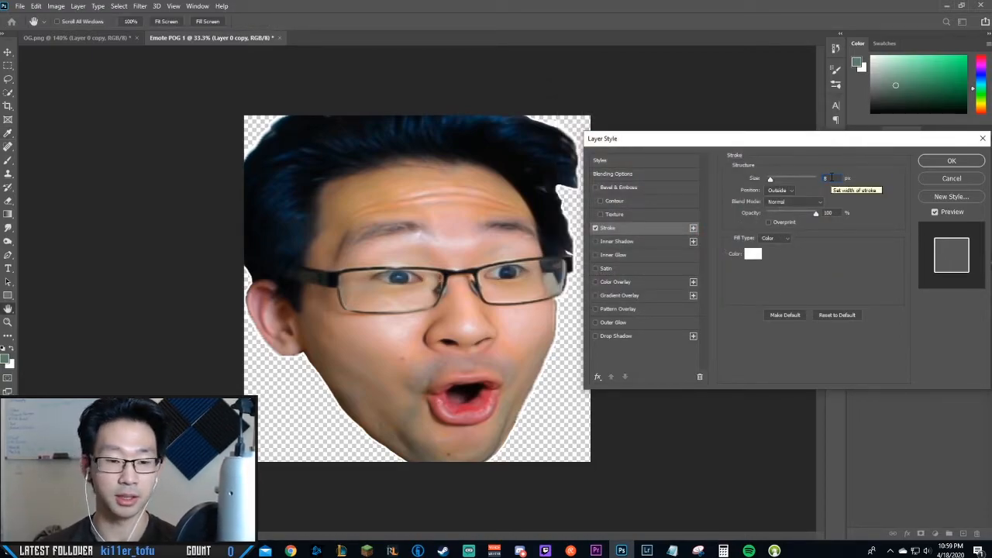
left_click(948, 163)
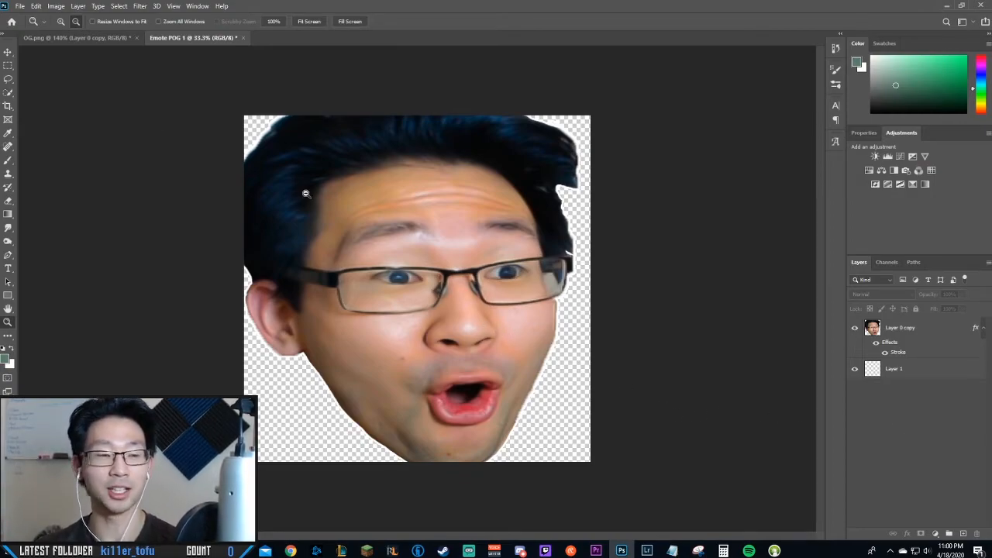
Step: Resize the emote image to 112 x 112 pixels
left_click(36, 6)
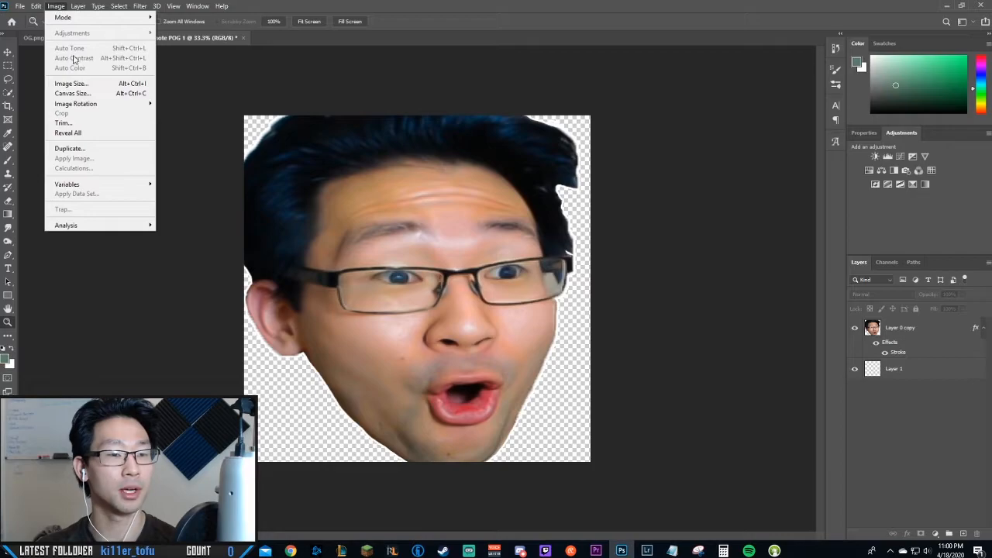
left_click(70, 83)
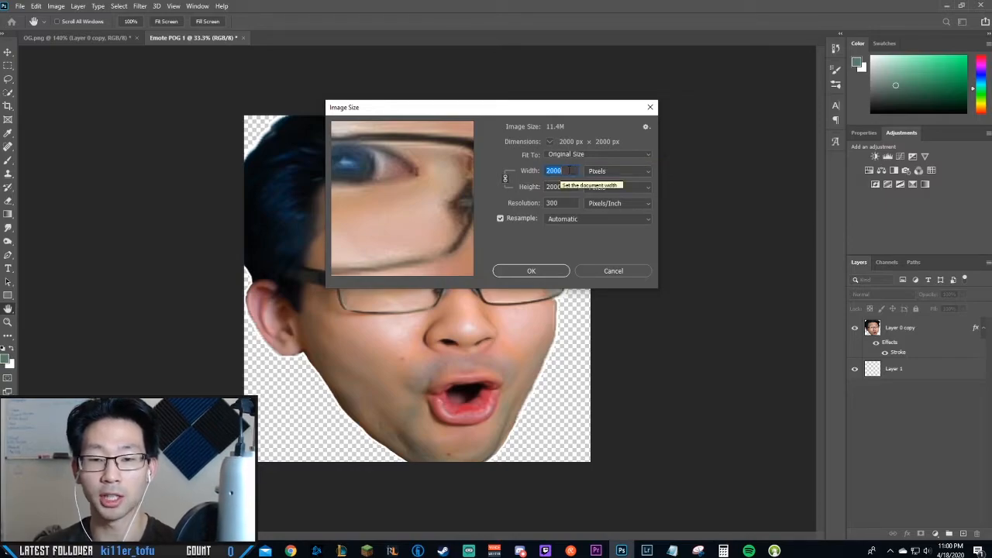
type("112")
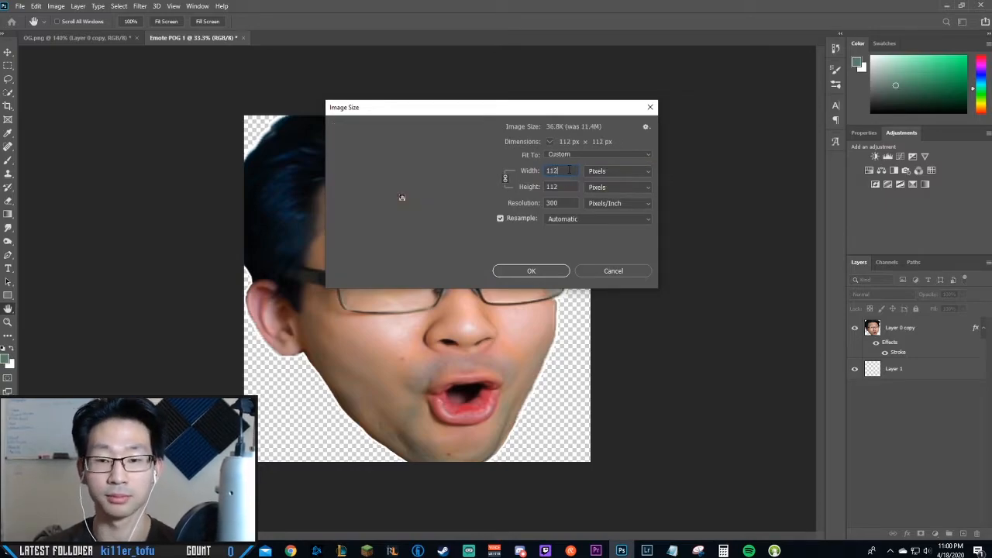
left_click(532, 271)
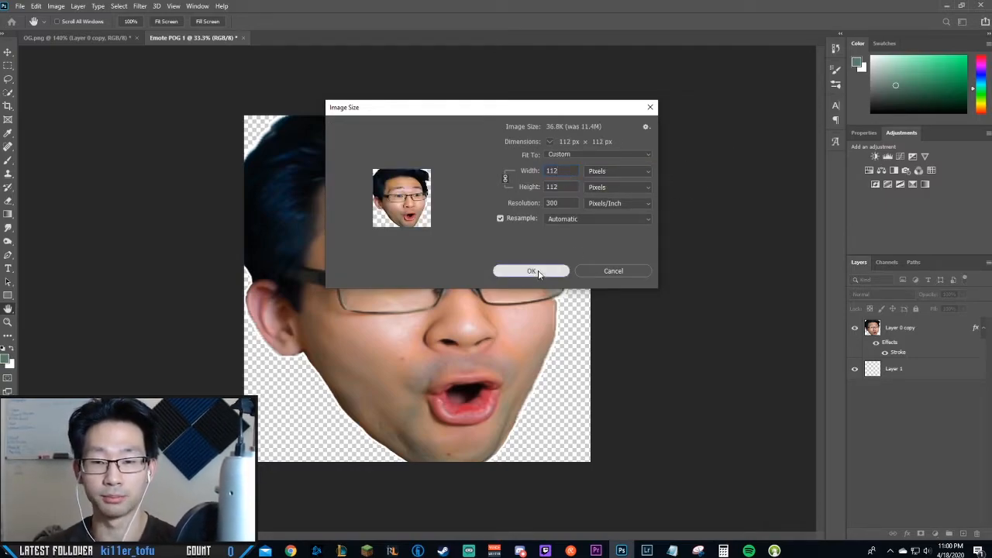
Step: Enlarge the head layer to about 107% so the hair reaches the canvas edge, and apply the transformation
key("z")
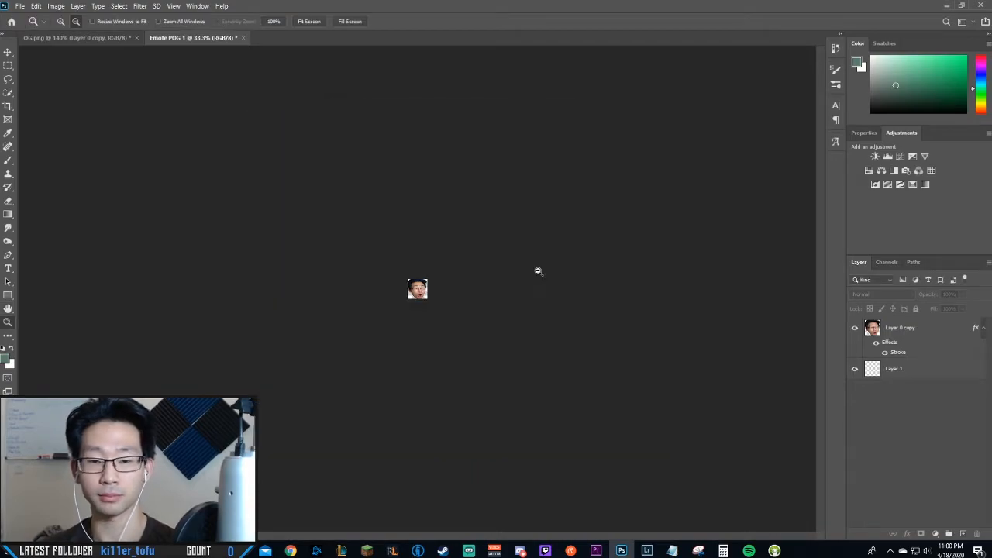
left_click(434, 295)
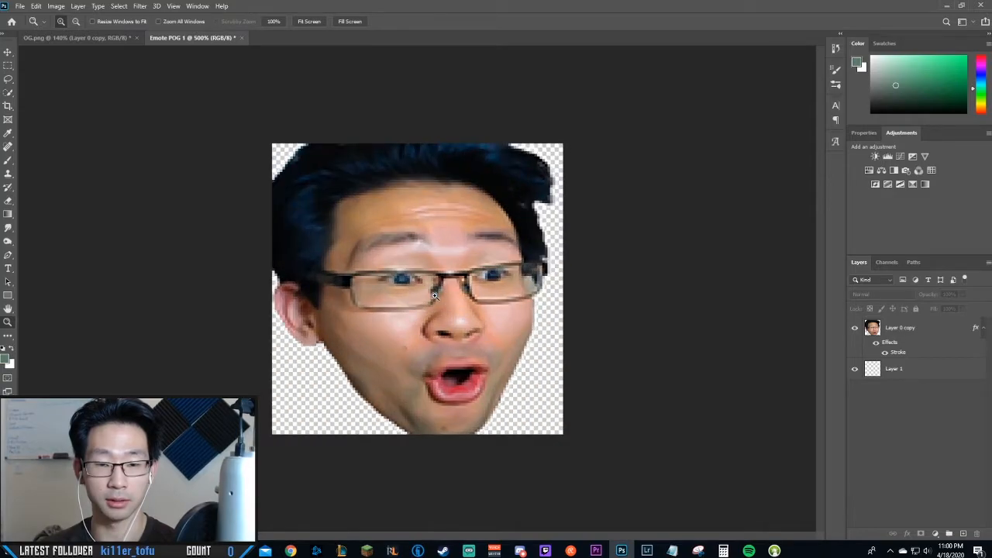
left_click(435, 295)
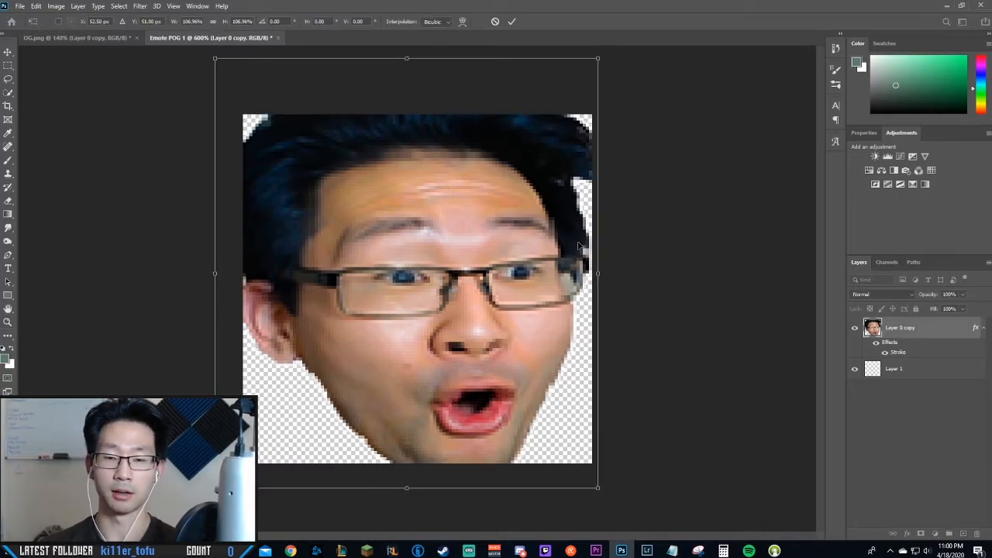
key("Return")
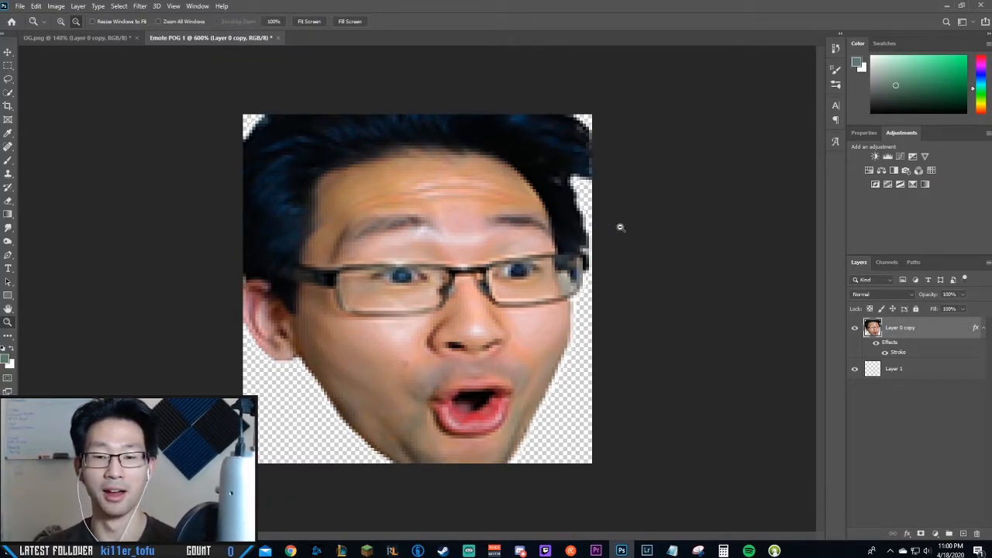
Step: Examine the resized emote at smaller and larger magnifications
key("ctrl+minus")
key("ctrl+minus")
key("ctrl+minus")
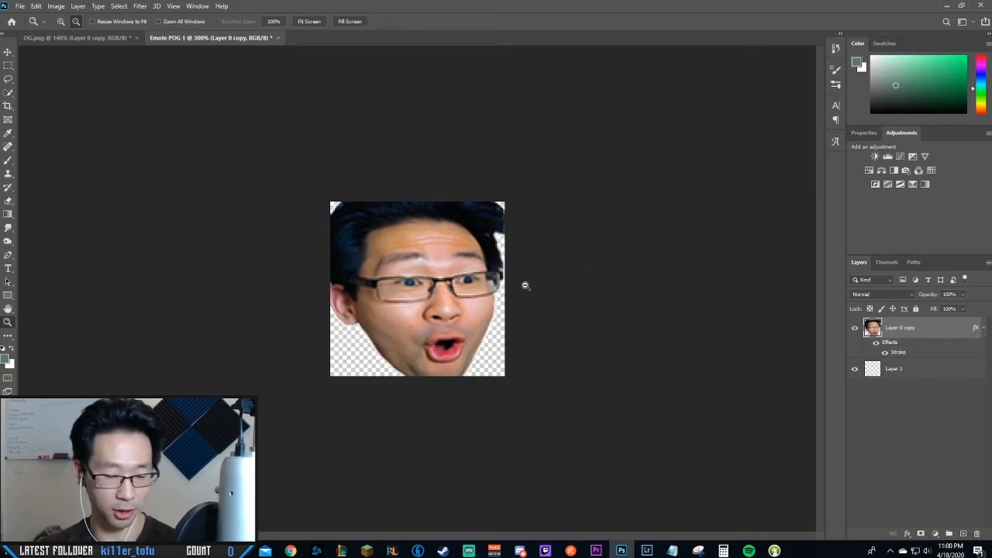
key("ctrl+plus")
key("ctrl+plus")
key("ctrl+plus")
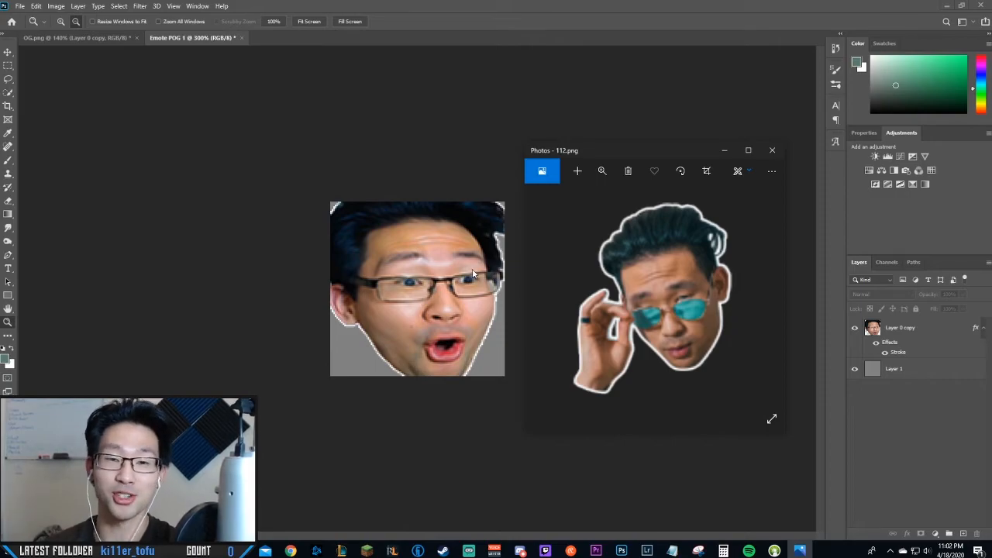
Step: Compare the cut-out head with the original photo layer in OG.png, and return to the Emote POG 1 document
left_click(101, 38)
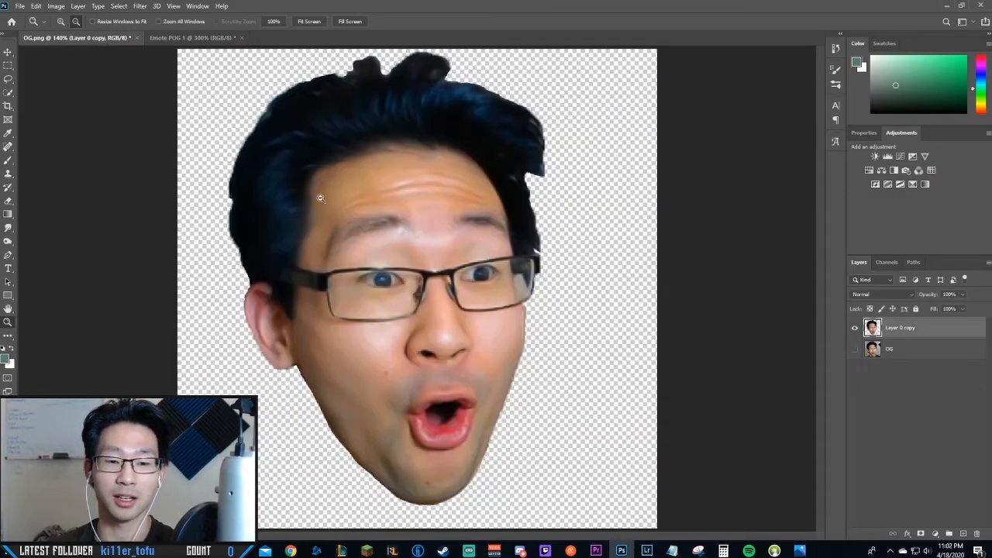
left_click(854, 350)
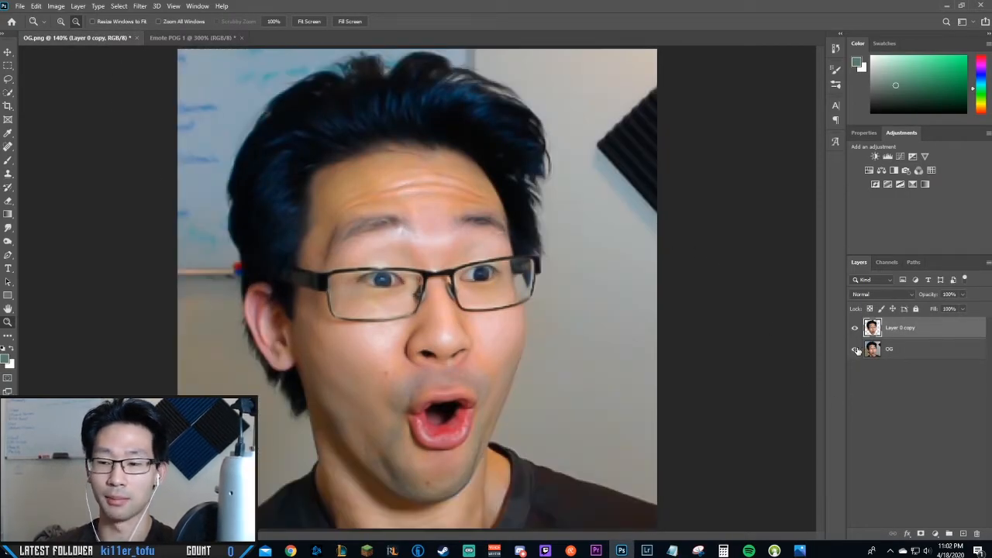
left_click(855, 350)
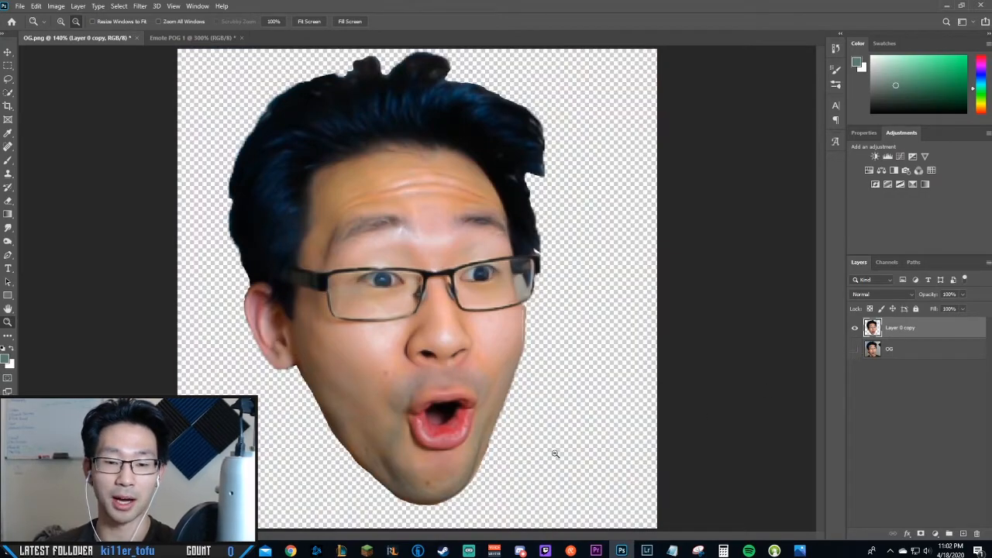
left_click(194, 37)
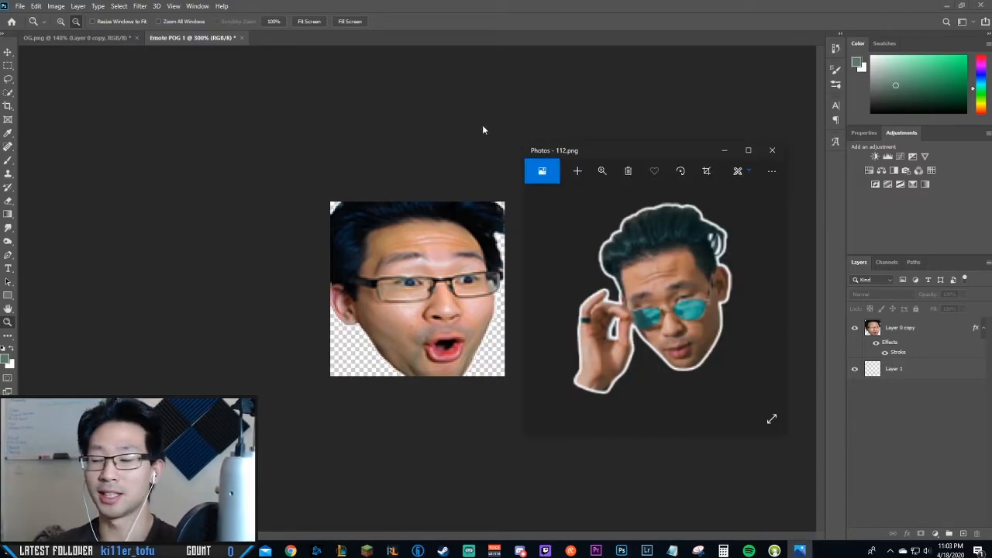
left_click(465, 53)
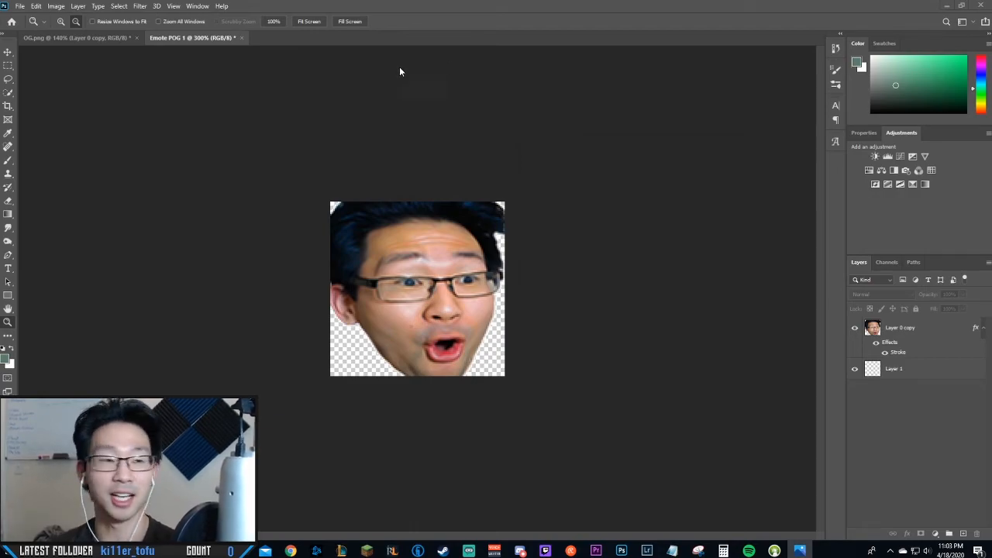
Step: Export the emote as a transparent 112 x 112 px PNG named Emote POG 1, and place its Photos preview beside 112.png
left_click(23, 8)
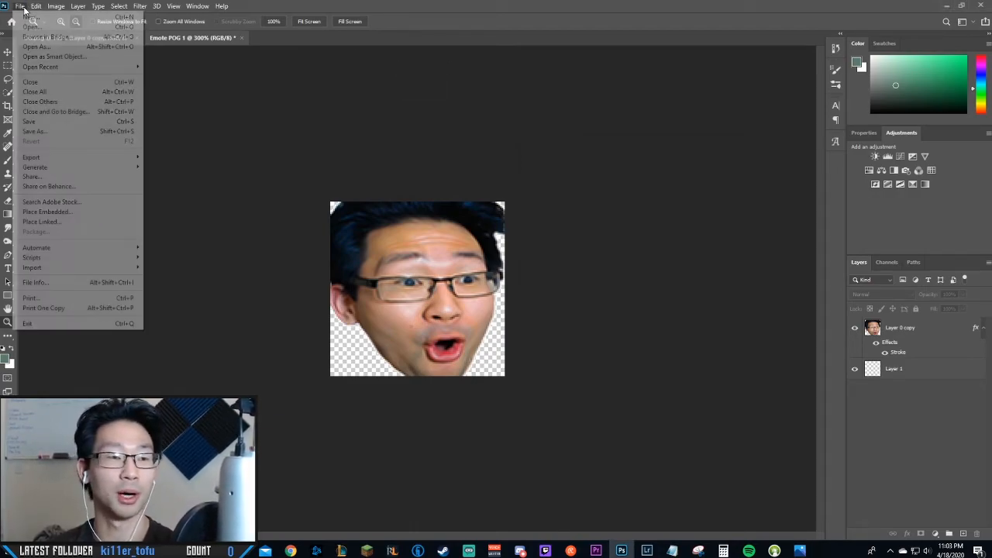
mouse_move(116, 157)
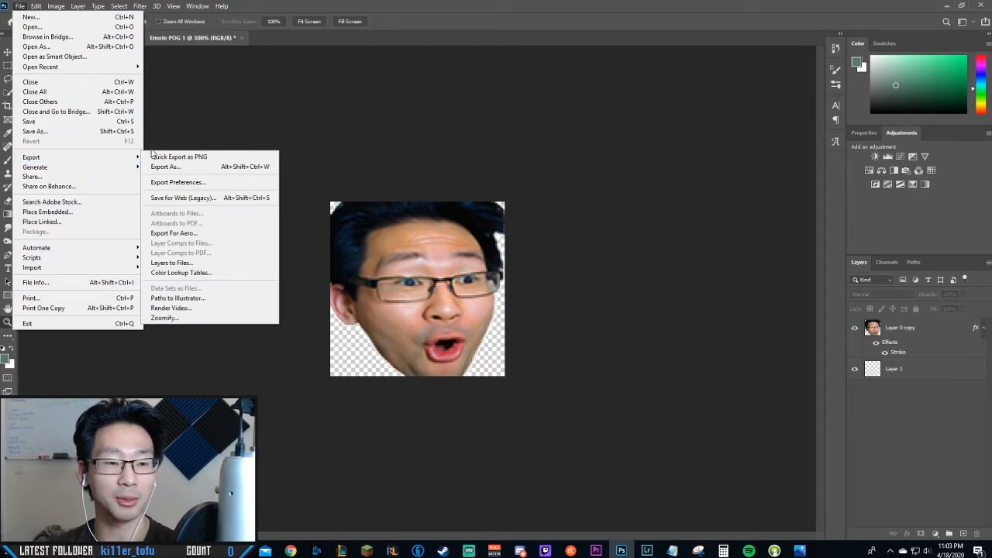
left_click(199, 167)
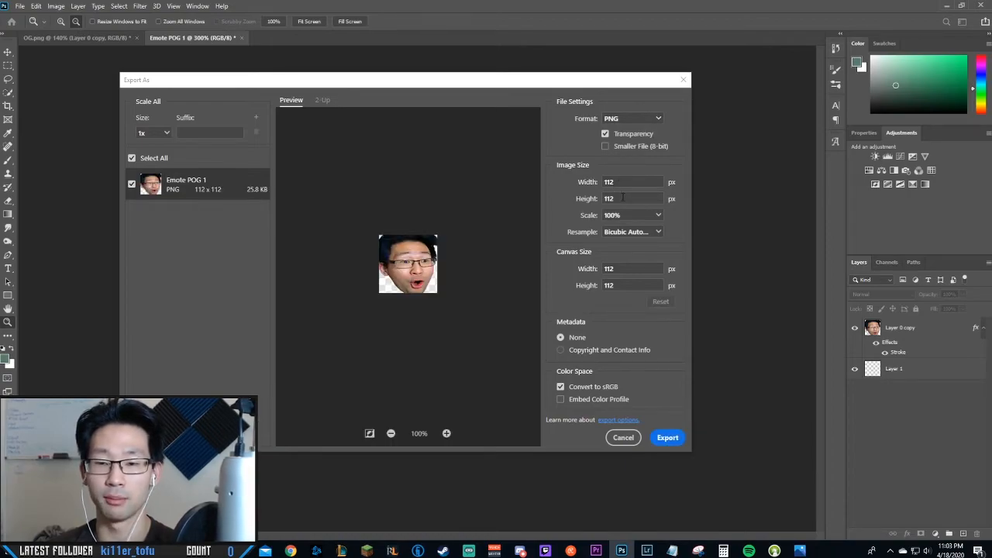
left_click(668, 437)
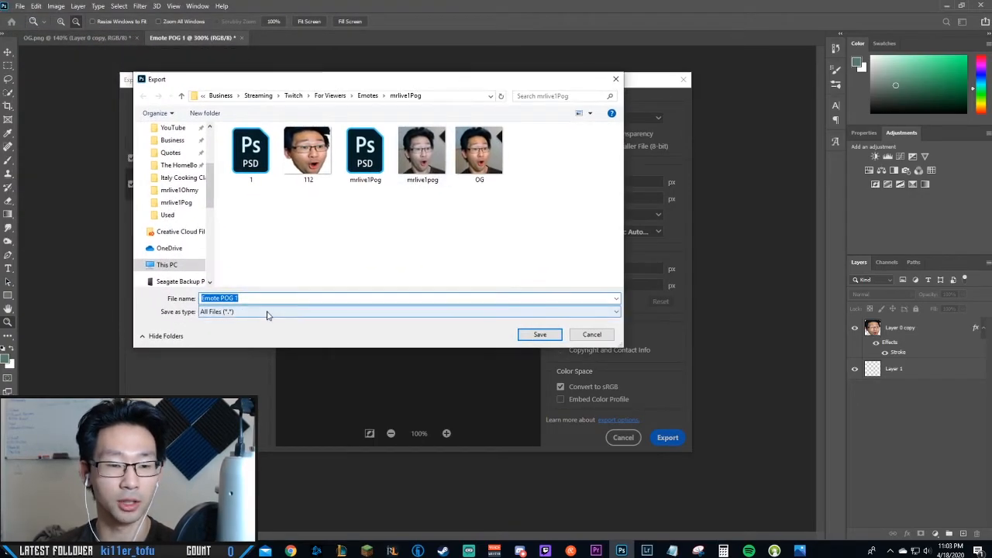
left_click(533, 334)
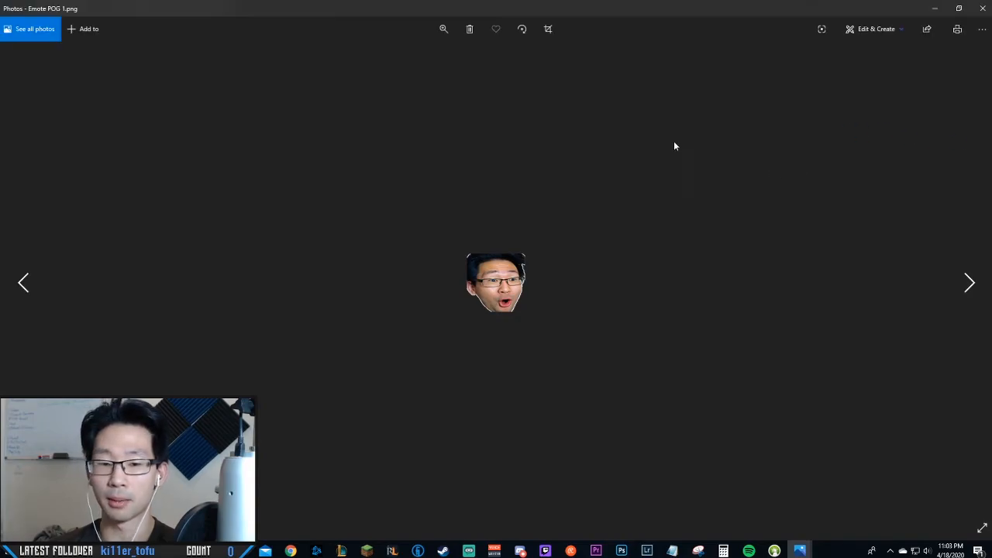
left_click_drag(627, 15, 394, 127)
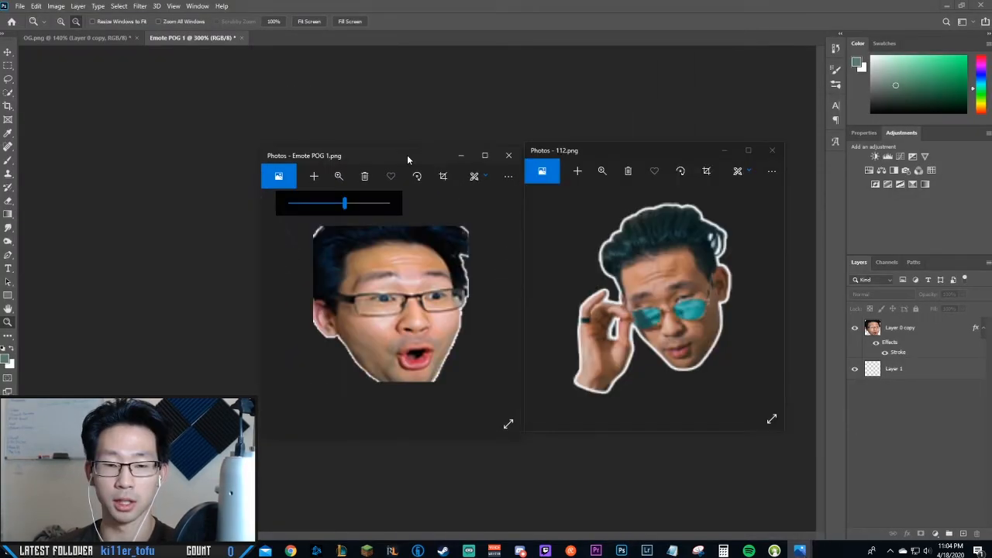